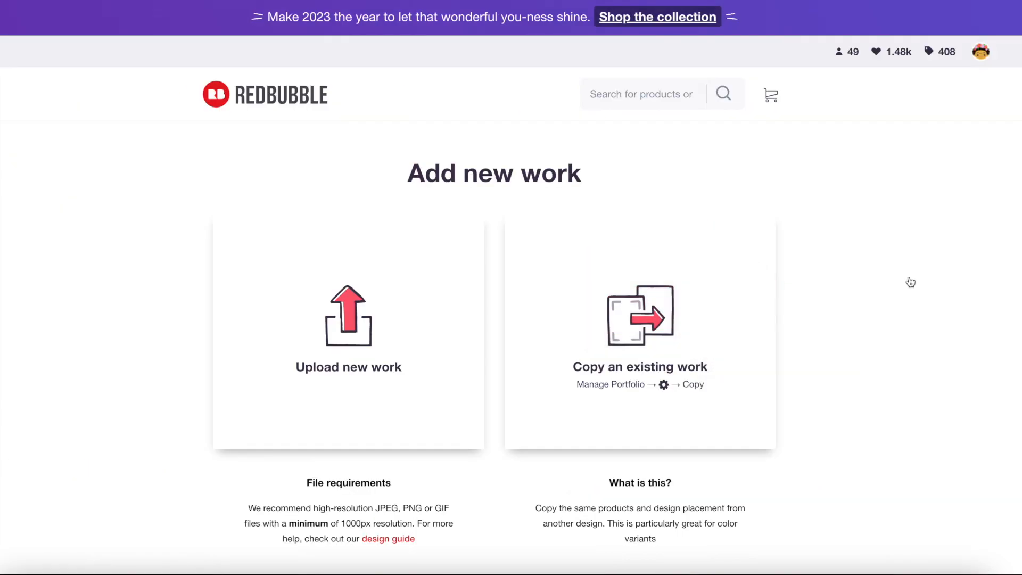
# Upload RB_All Dancers Pattern.png from the Desktop folder as a new work.
pyautogui.scroll(-3, 892, 282)
pyautogui.scroll(-1, 892, 278)
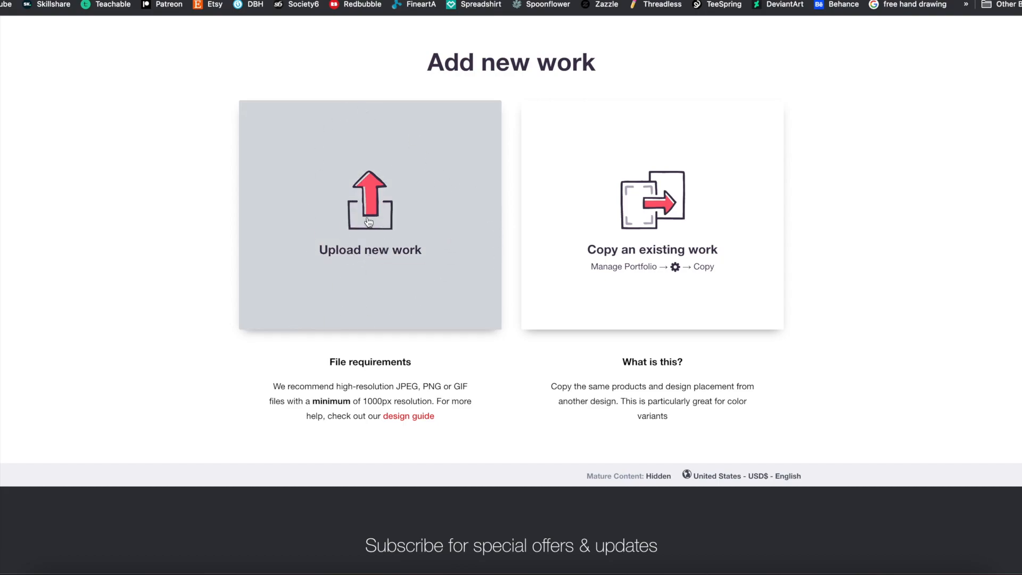
pyautogui.click(368, 222)
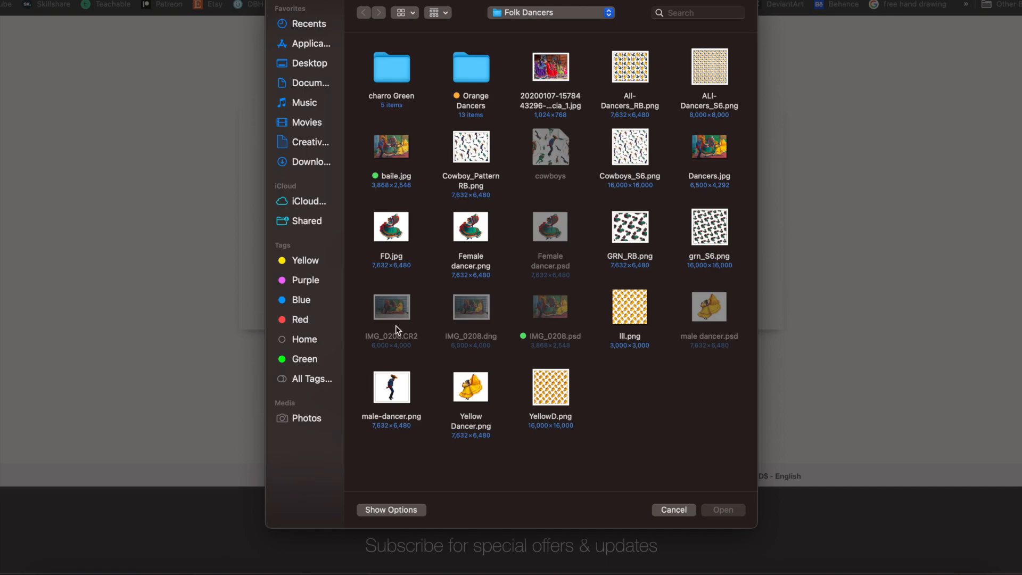
pyautogui.click(308, 62)
pyautogui.scroll(-5, 651, 313)
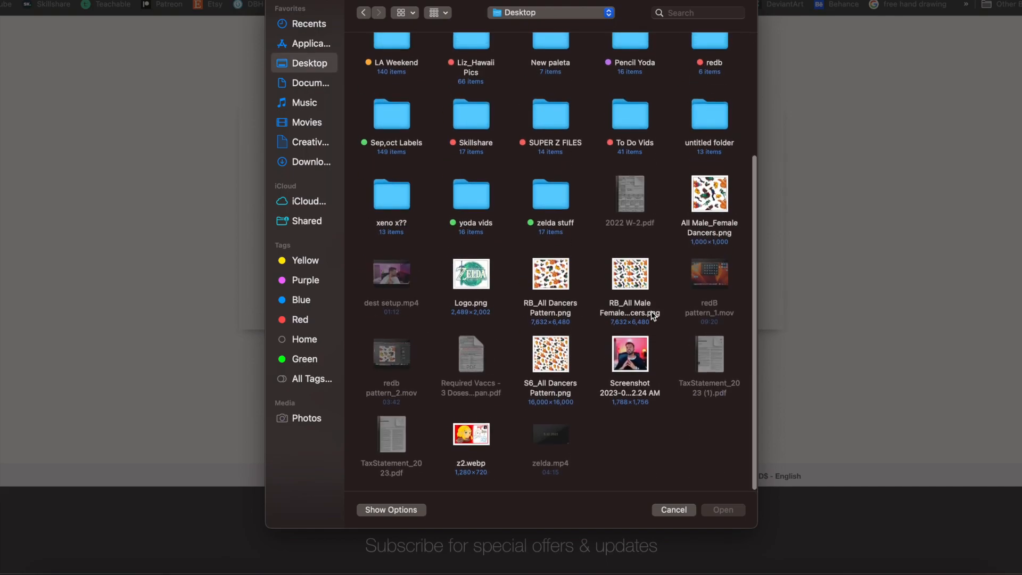
pyautogui.click(563, 282)
pyautogui.click(739, 512)
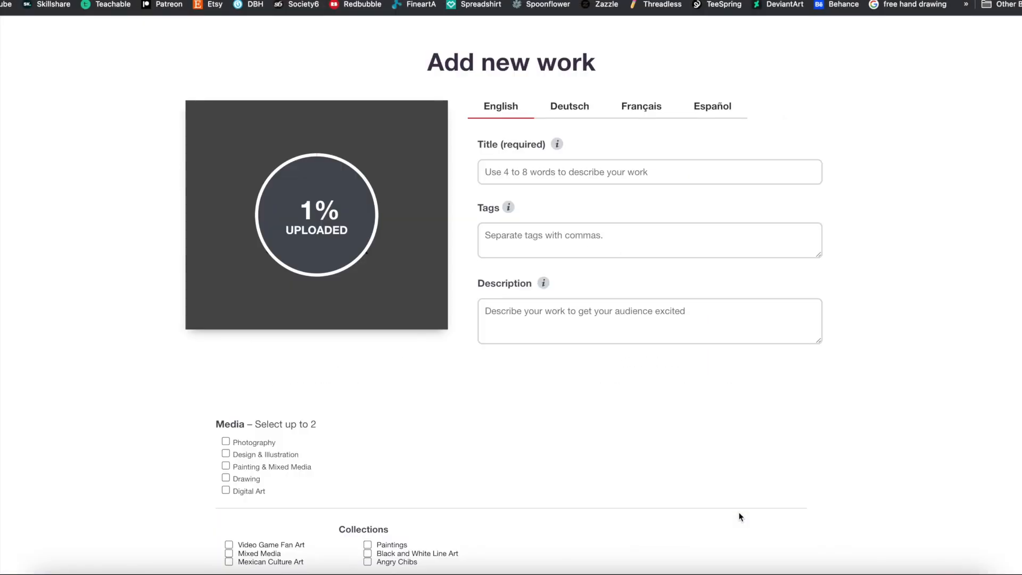
# Title the work "Baile Folklorico Mexican Dancers Pattern".
pyautogui.click(603, 169)
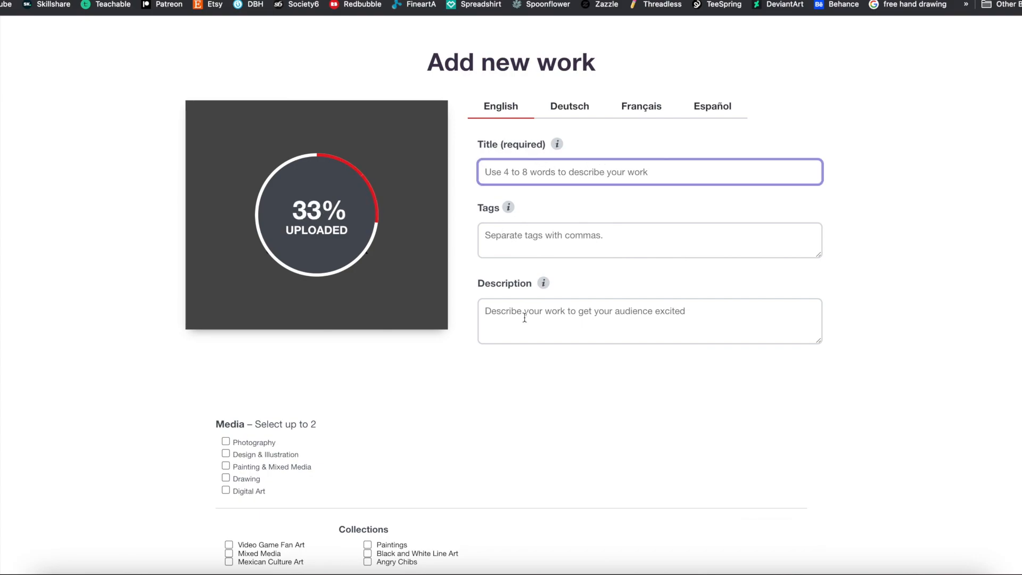
pyautogui.write('Mexi')
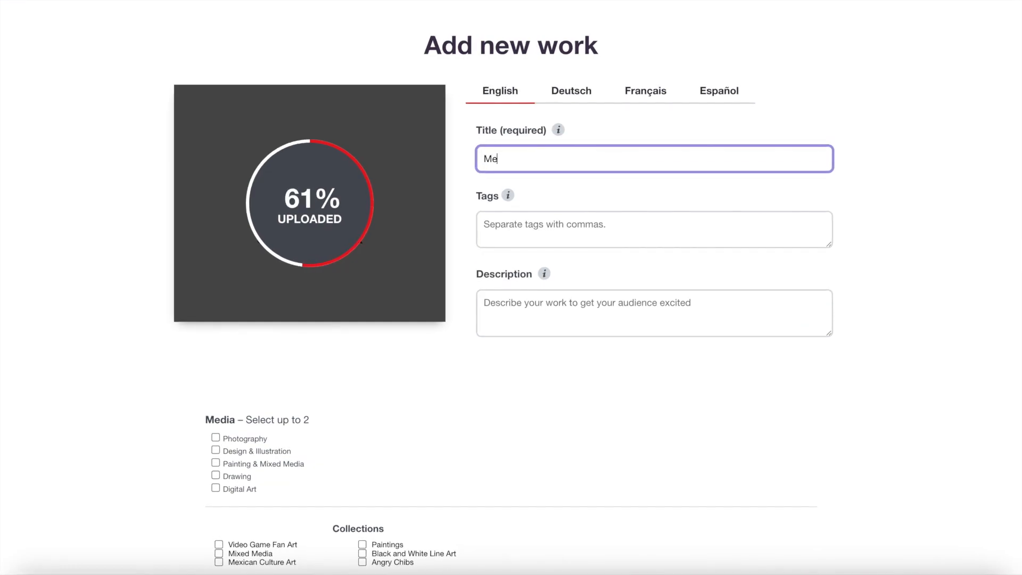
pyautogui.write('can d')
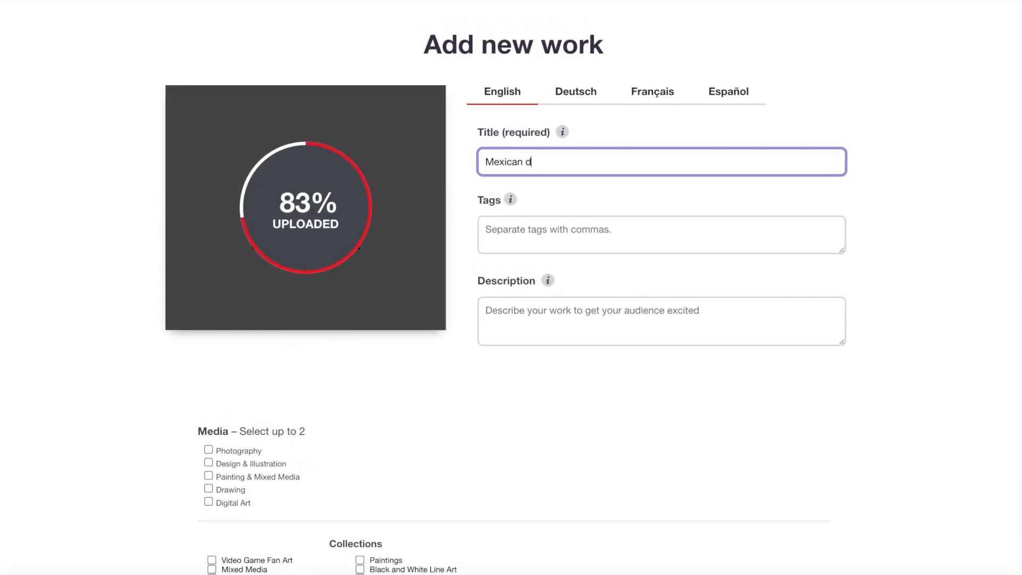
pyautogui.press('BackSpace')
pyautogui.write('Dancers ')
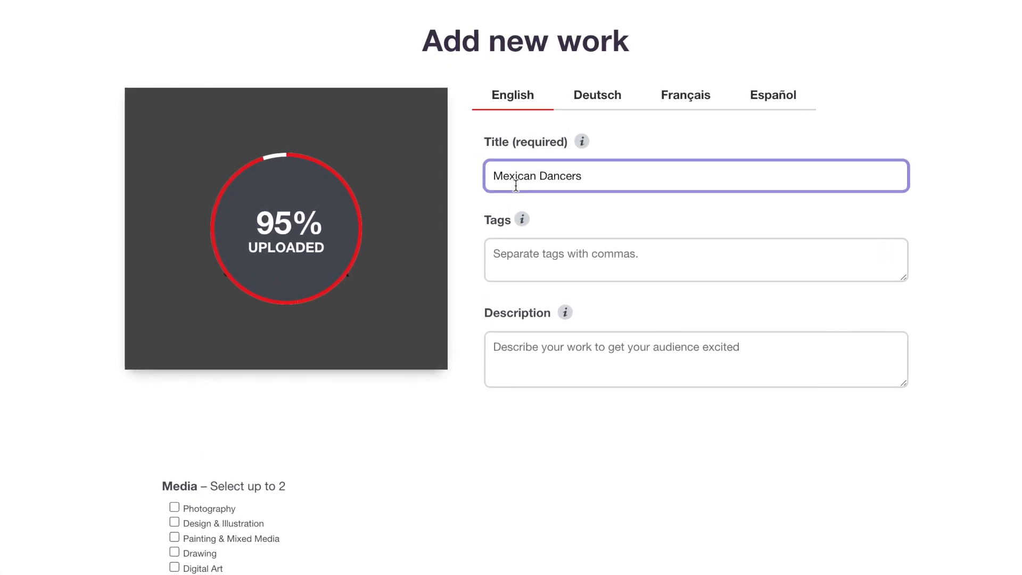
pyautogui.write('Pattern')
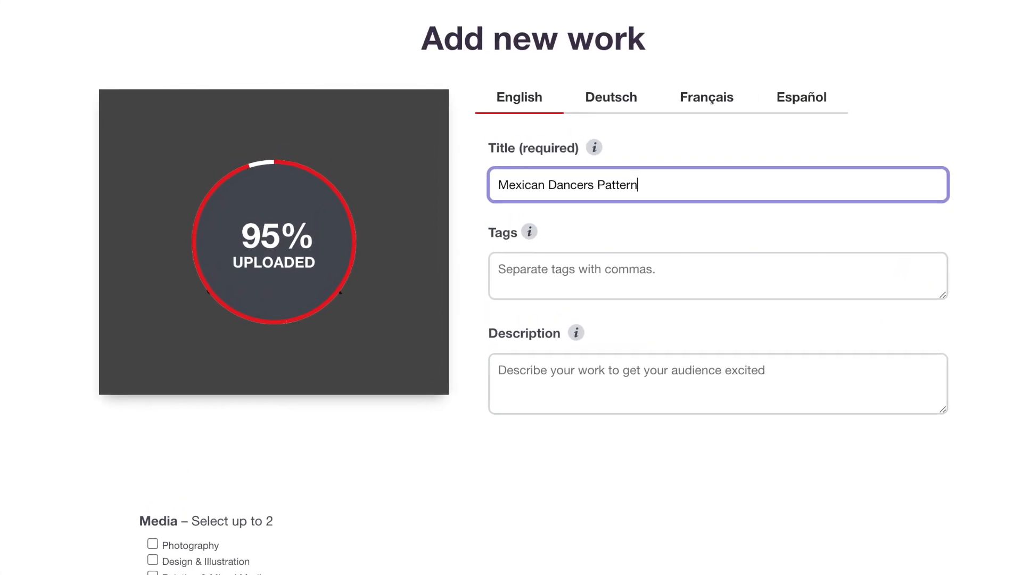
pyautogui.click(499, 187)
pyautogui.write('Baile')
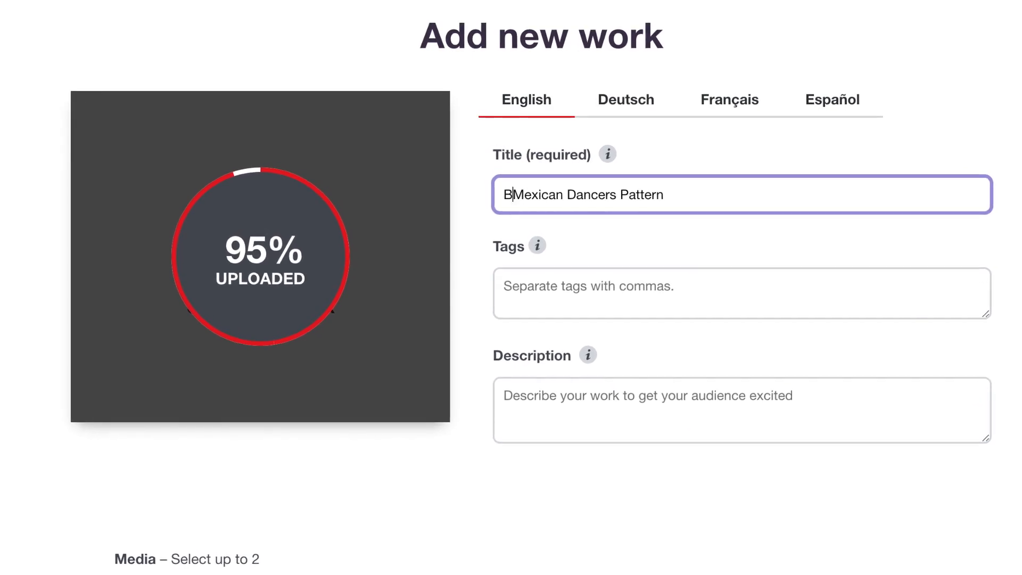
pyautogui.write(' Folk')
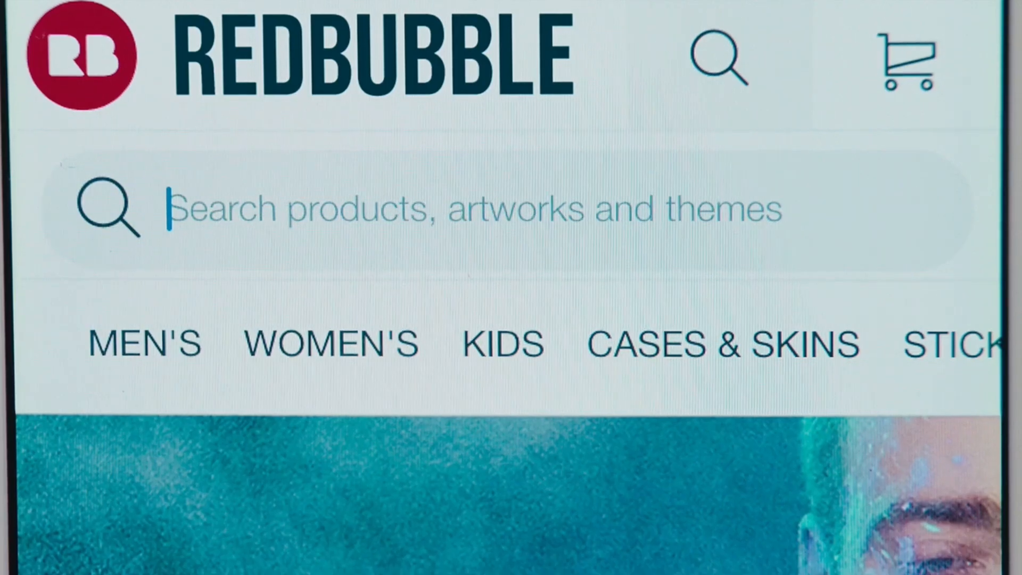
pyautogui.write('Pineapple')
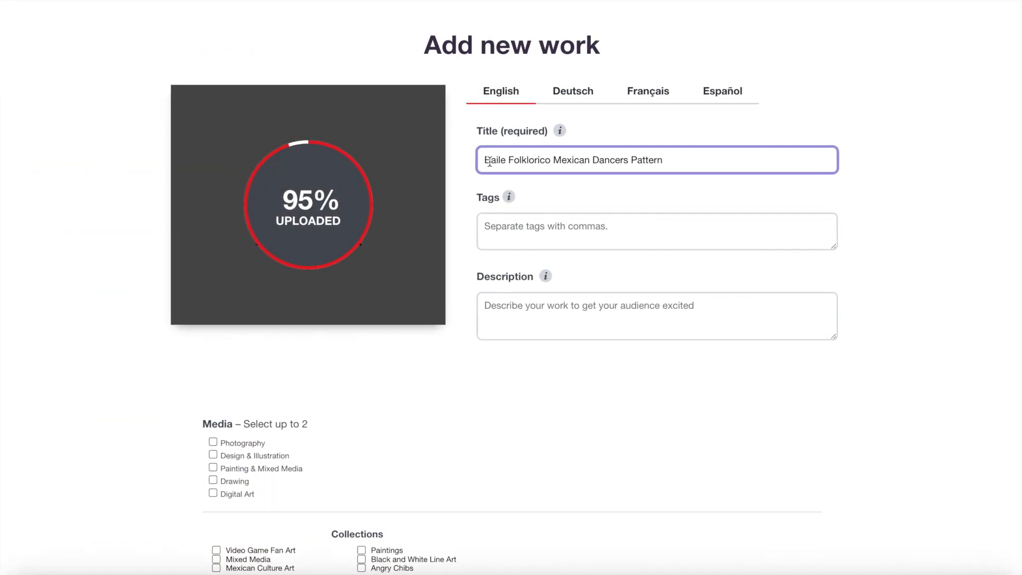
pyautogui.write('F')
pyautogui.press('BackSpace')
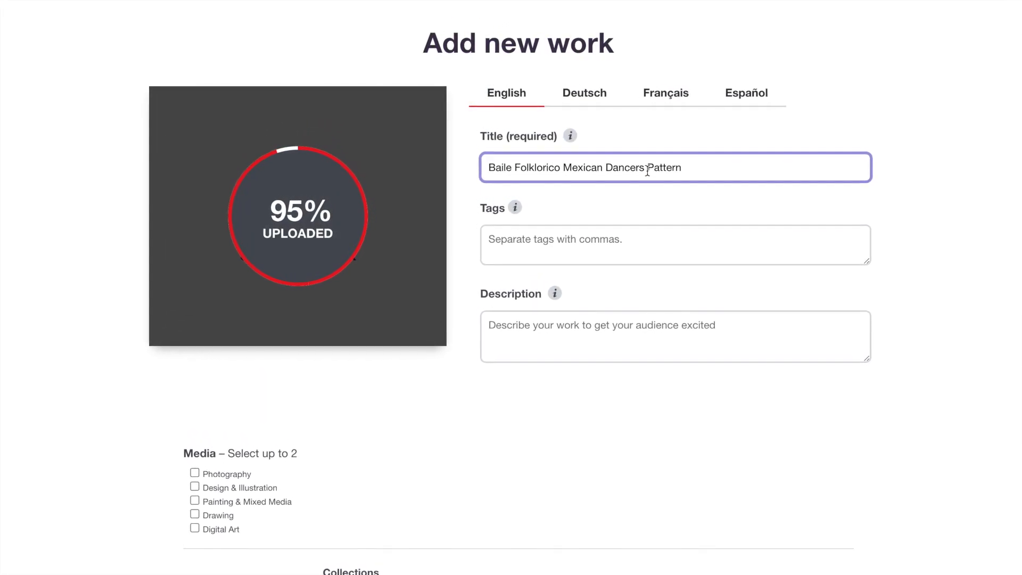
# Add the tags baile, dance, mexican, fiesta, baile folklorico and bailando to the work.
pyautogui.click(564, 249)
pyautogui.write('baile')
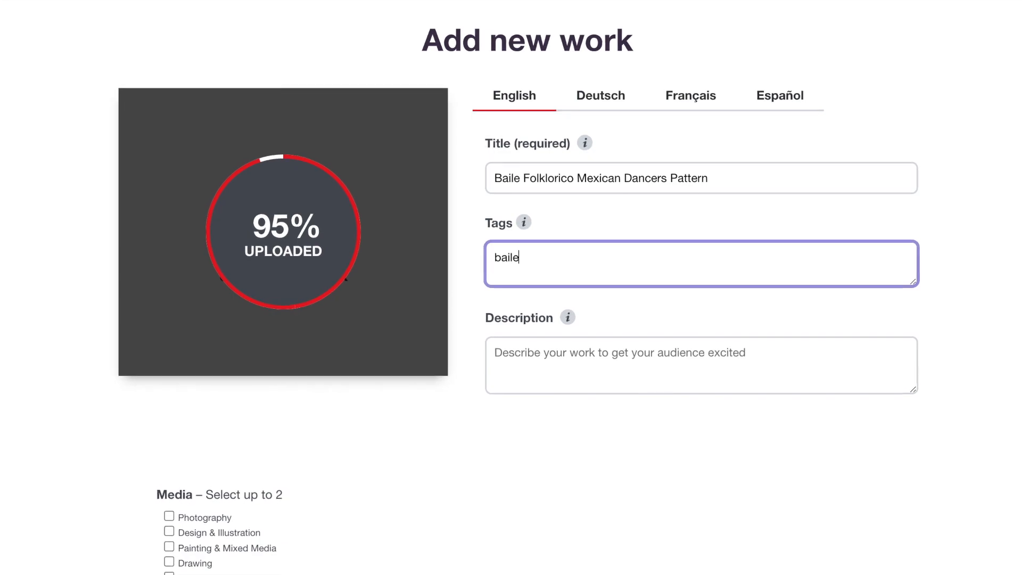
pyautogui.press('Return')
pyautogui.press('BackSpace')
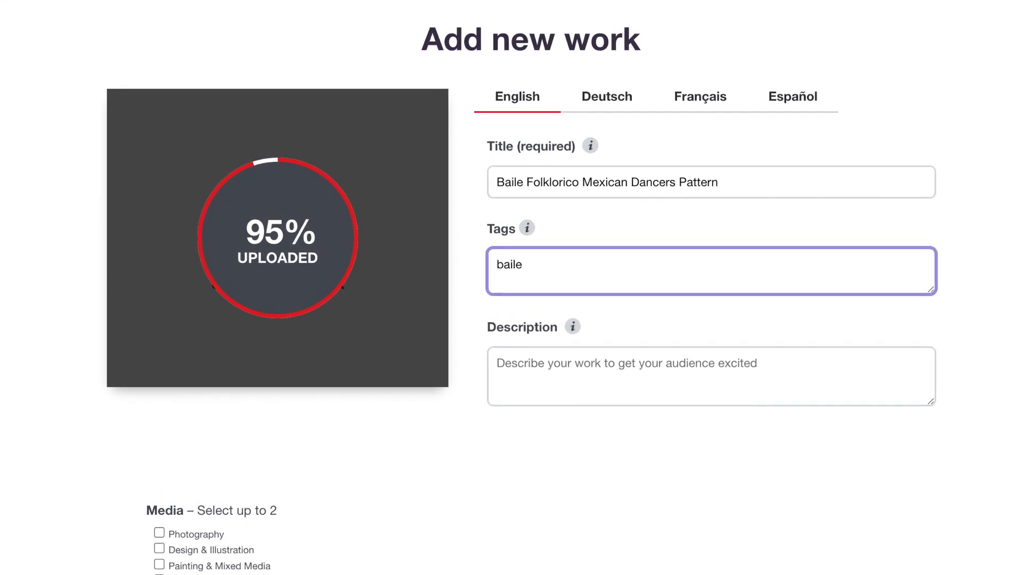
pyautogui.write(', dance, m')
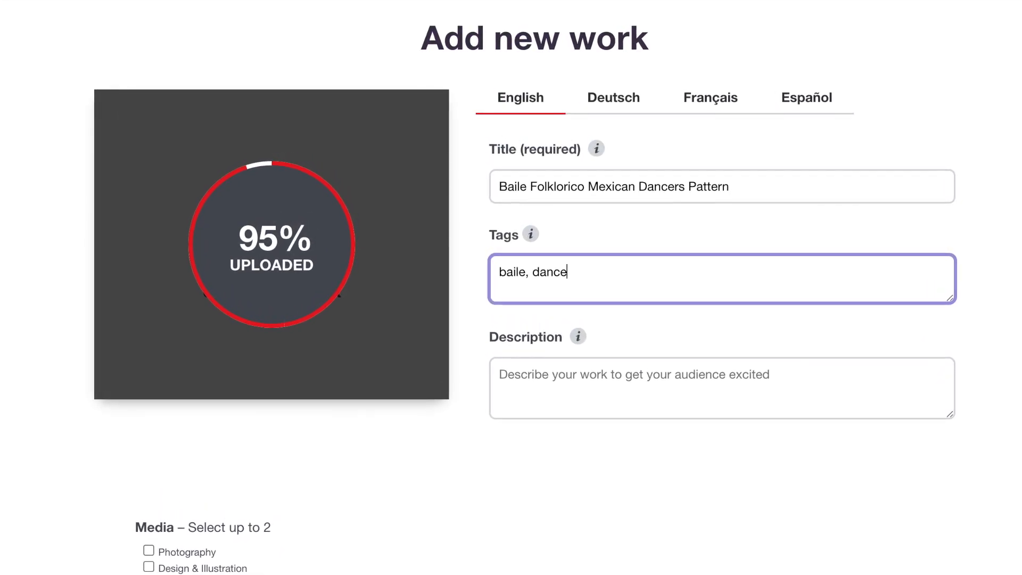
pyautogui.write('exican, fiesta, ')
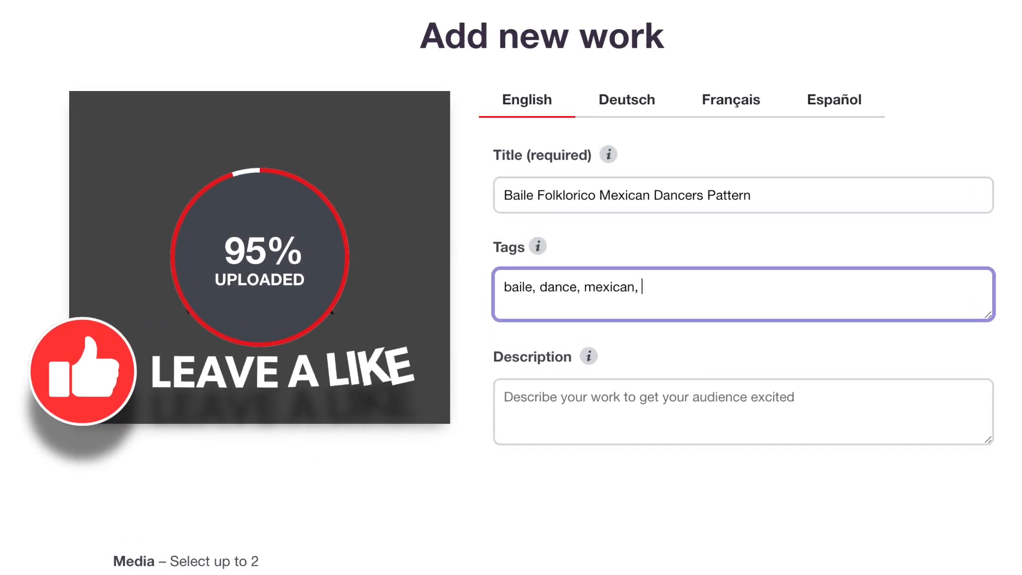
pyautogui.write('baile folkloric')
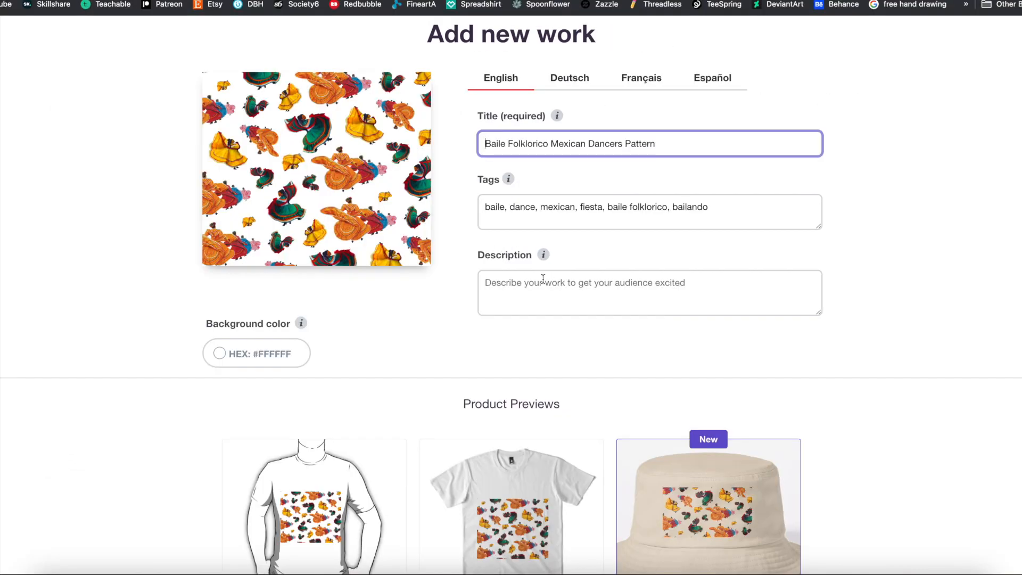
# Enter the description "A Colorful Pattern with Female Dancers is Colored Traditional Dresses".
pyautogui.click(542, 281)
pyautogui.write('A')
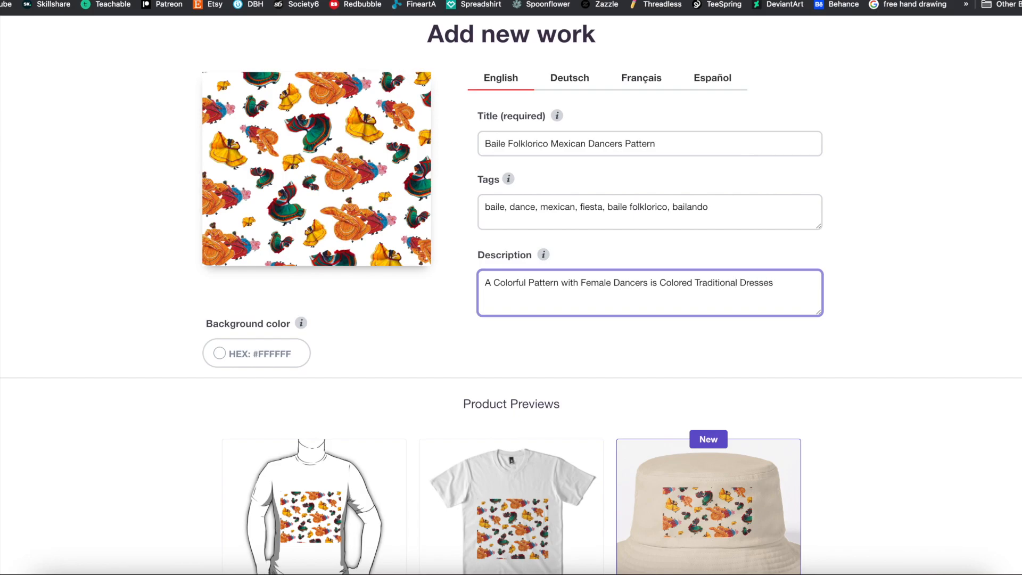
# Review the clothing, sticker and phone case previews and enable Desk Mats for the design.
pyautogui.scroll(-10, 665, 301)
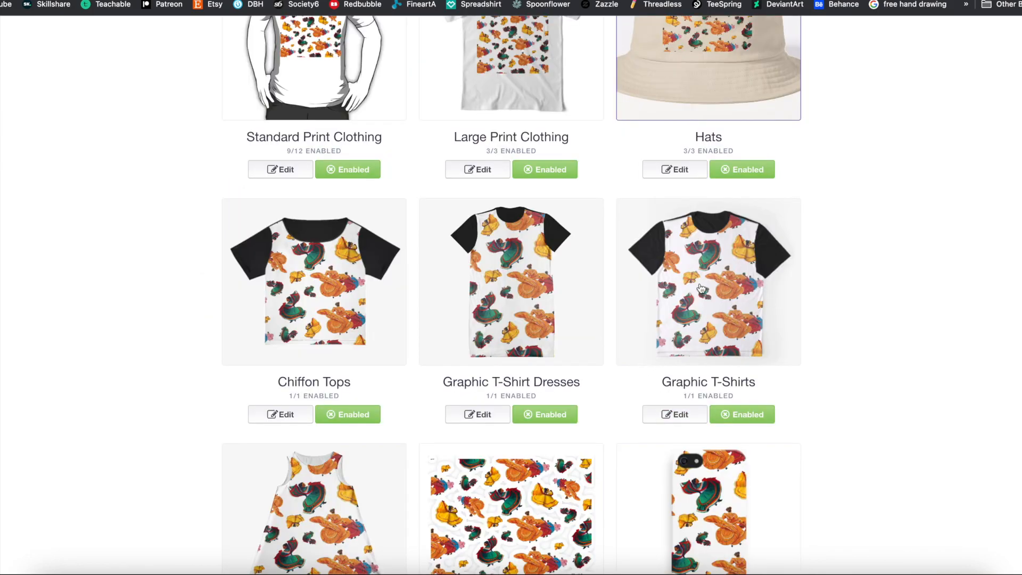
pyautogui.scroll(-4, 663, 314)
pyautogui.scroll(-1, 685, 382)
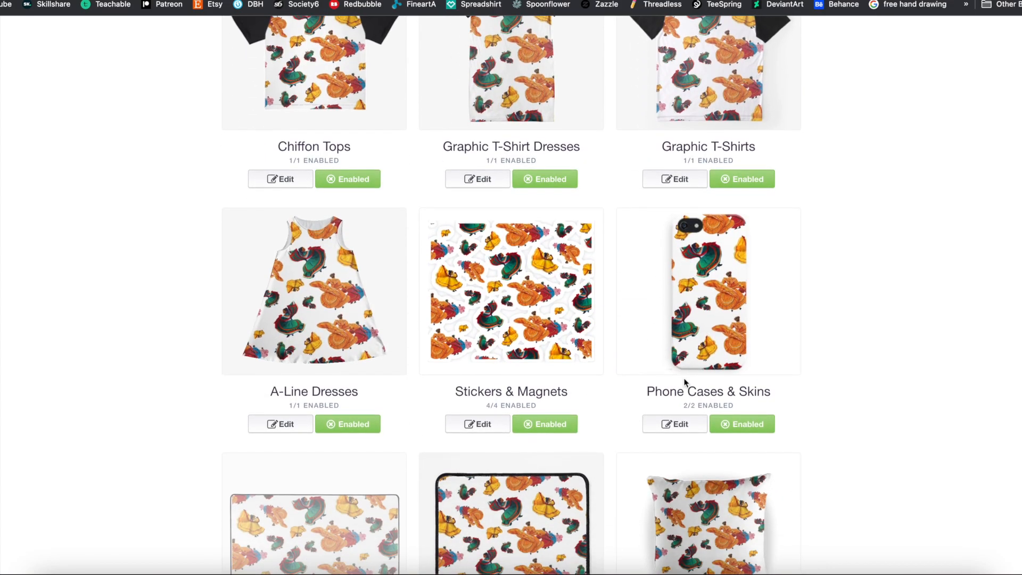
pyautogui.scroll(-2, 749, 354)
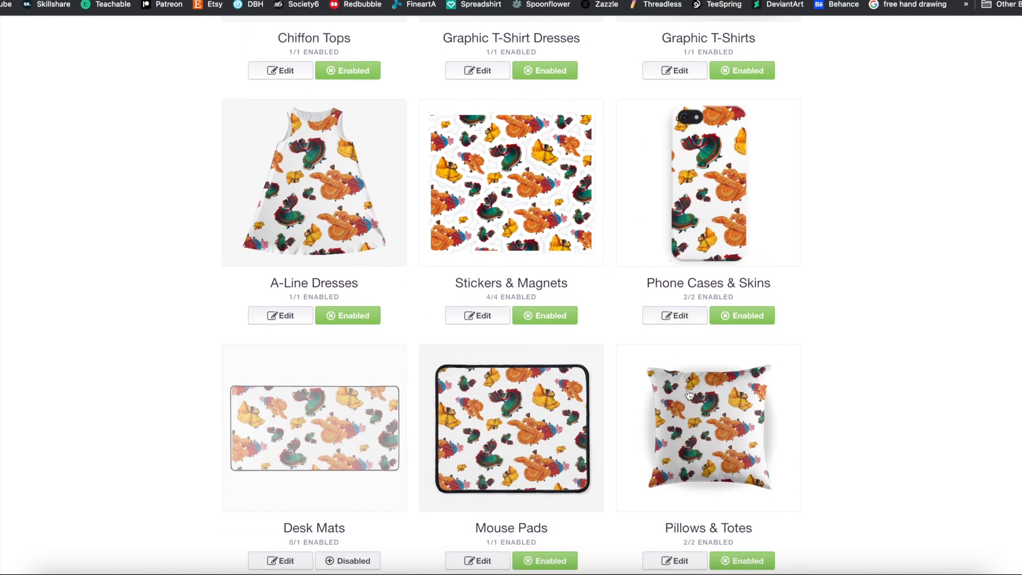
pyautogui.scroll(-3, 689, 394)
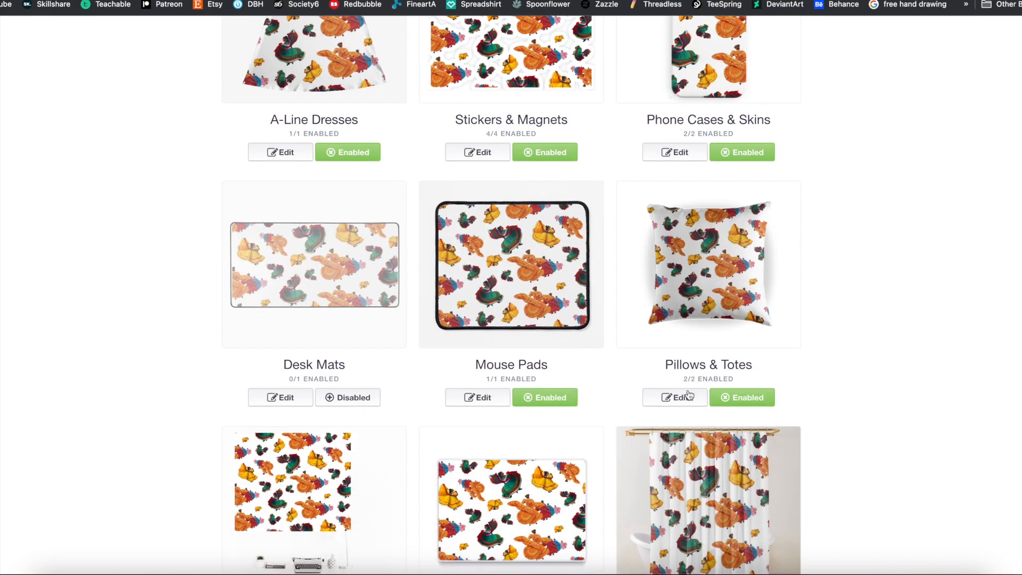
pyautogui.click(351, 398)
# Enable Dog Mats, Cat Mats, Pet Blankets and Pet Bandanas for the design.
pyautogui.scroll(-7, 655, 408)
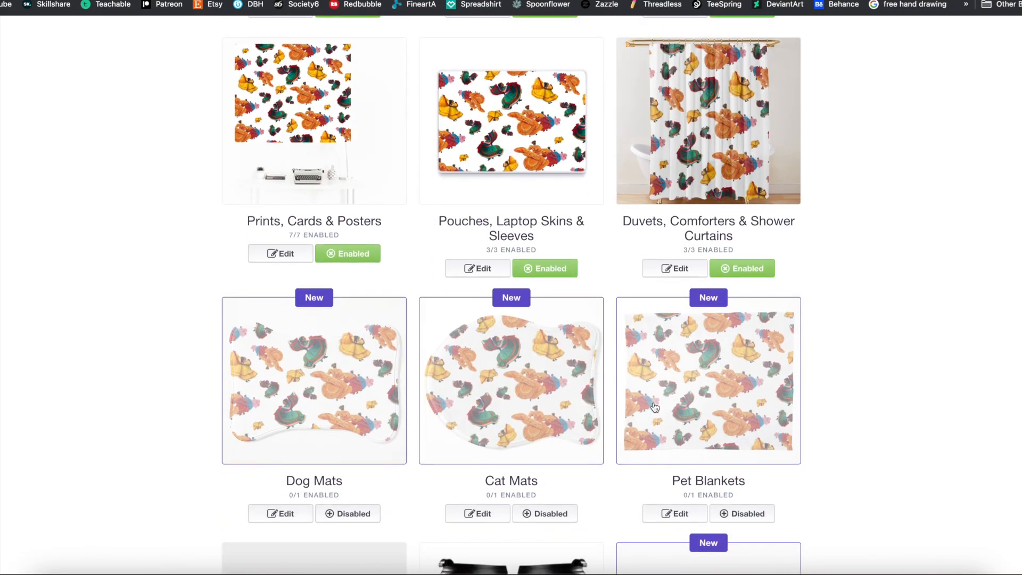
pyautogui.scroll(-3, 655, 408)
pyautogui.click(352, 362)
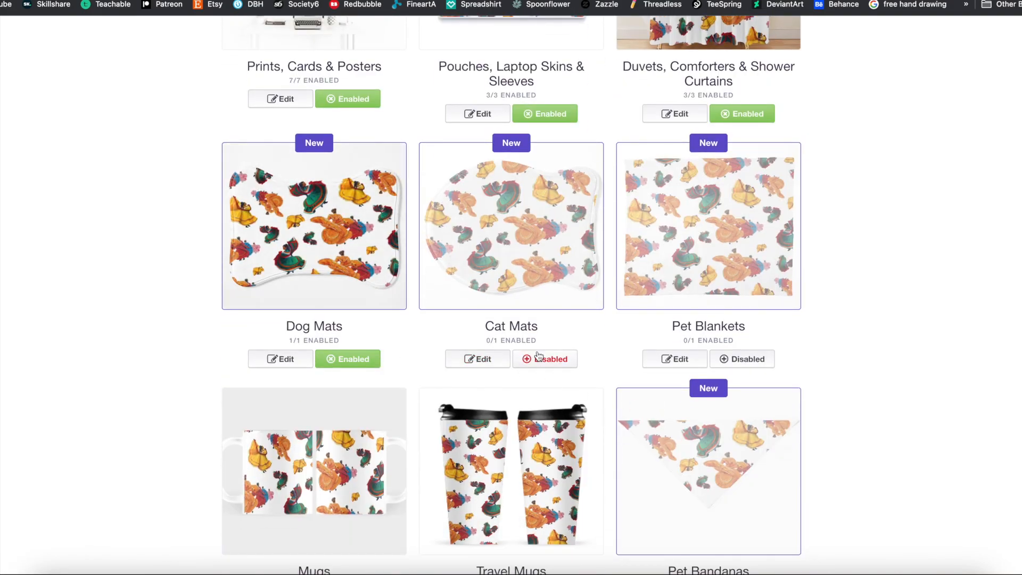
pyautogui.click(548, 360)
pyautogui.click(765, 357)
pyautogui.scroll(-5, 765, 358)
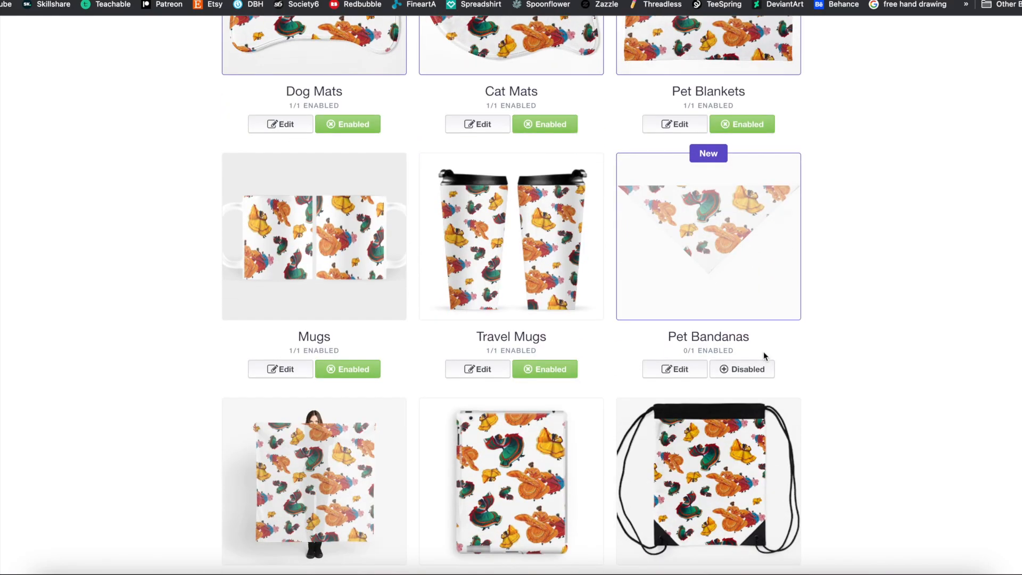
pyautogui.click(756, 369)
# Enable Bath Mats and Masks for the design.
pyautogui.scroll(-20, 535, 366)
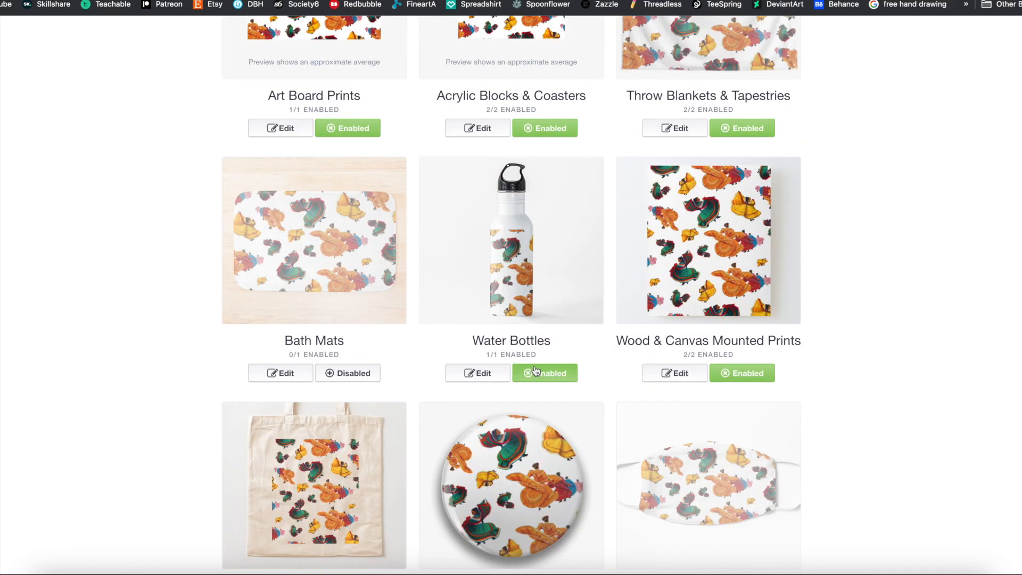
pyautogui.scroll(-2, 535, 371)
pyautogui.click(348, 261)
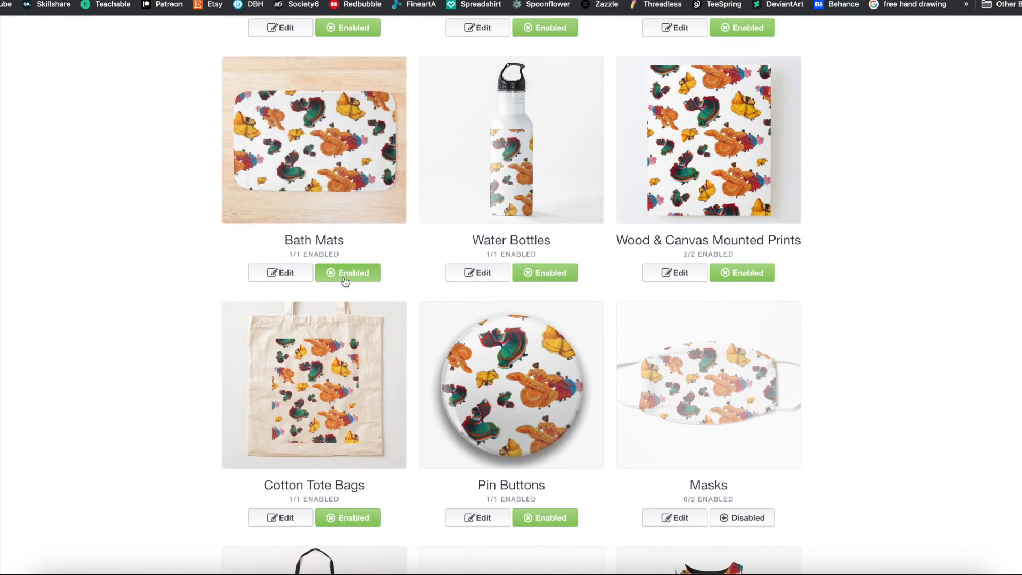
pyautogui.scroll(-1, 345, 283)
pyautogui.scroll(-1, 345, 282)
pyautogui.click(729, 412)
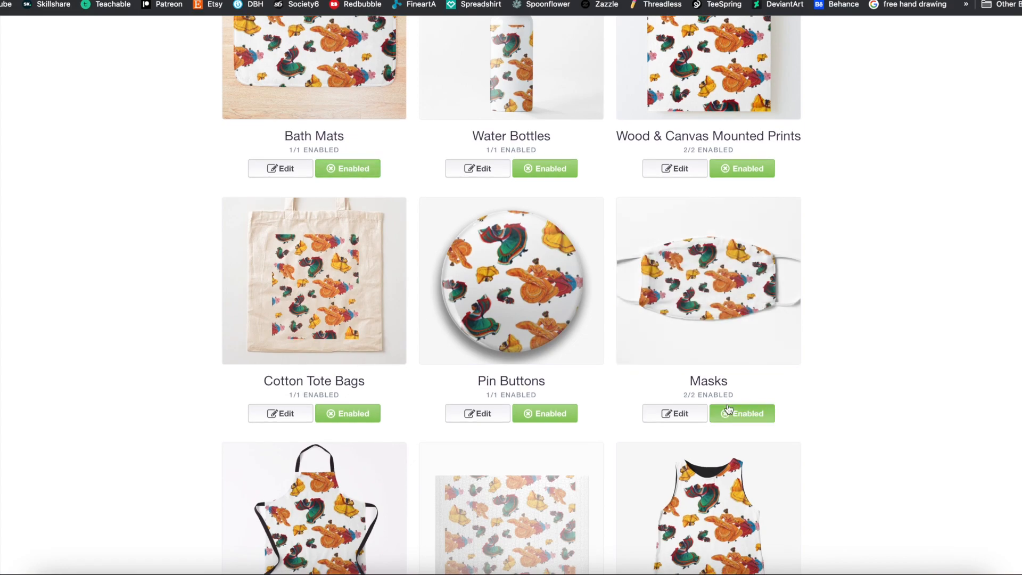
# Scale the image on Masks to 34% and apply the changes.
pyautogui.click(679, 415)
pyautogui.scroll(-5, 616, 394)
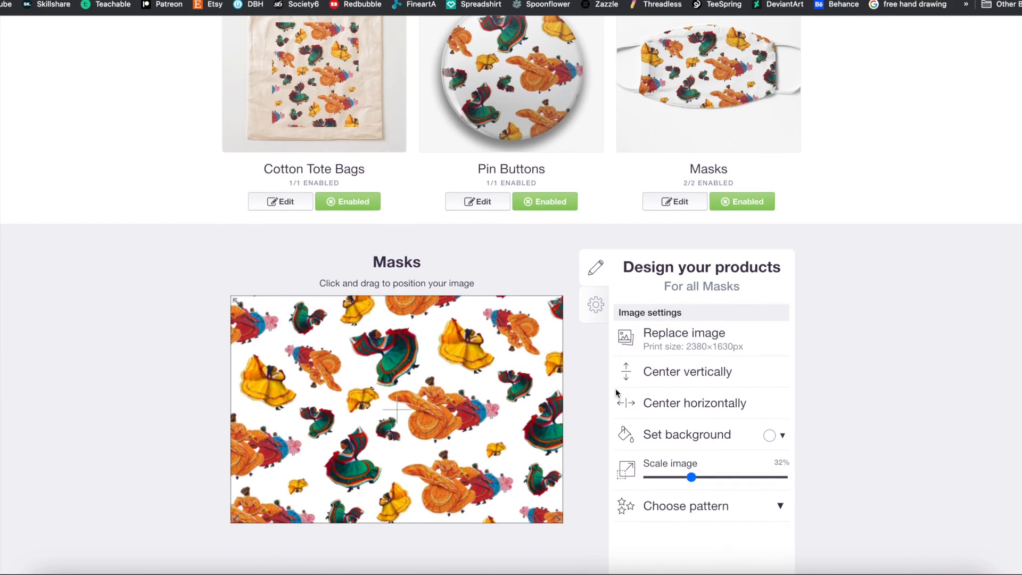
pyautogui.moveTo(690, 444)
pyautogui.mouseDown()
pyautogui.moveTo(710, 443)
pyautogui.moveTo(694, 448)
pyautogui.mouseUp()
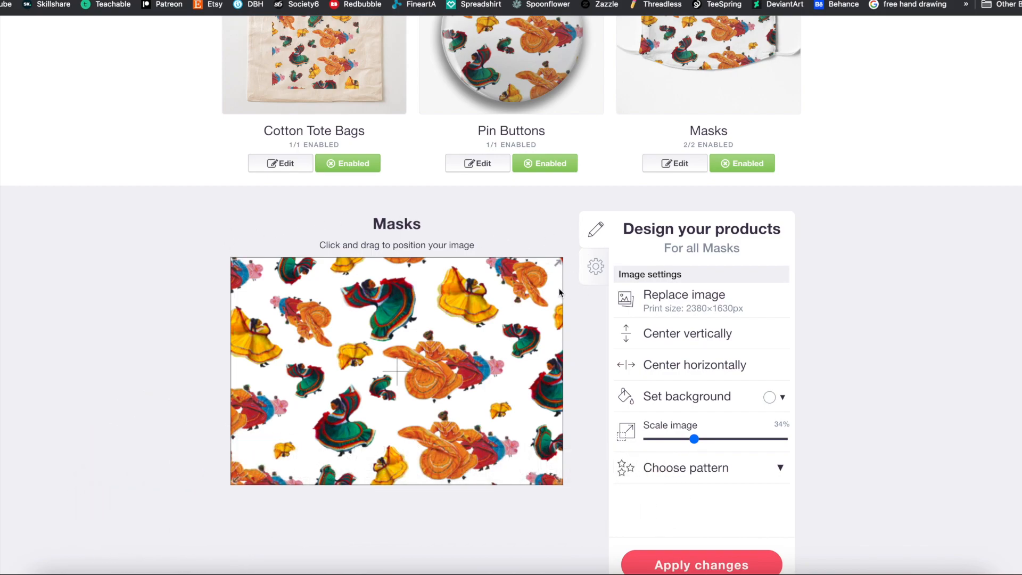
pyautogui.moveTo(698, 443)
pyautogui.mouseDown()
pyautogui.moveTo(682, 444)
pyautogui.moveTo(694, 444)
pyautogui.mouseUp()
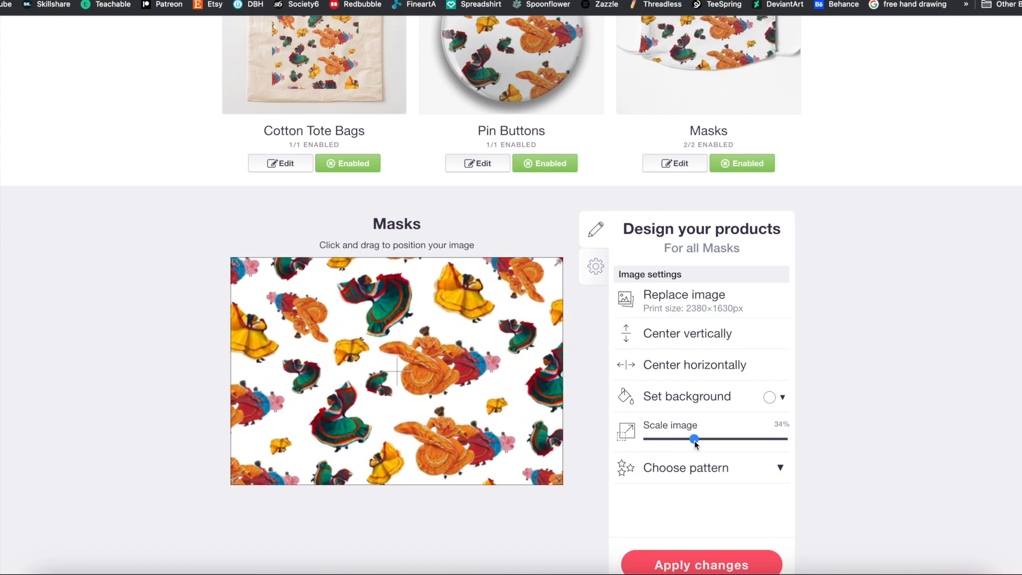
pyautogui.click(696, 558)
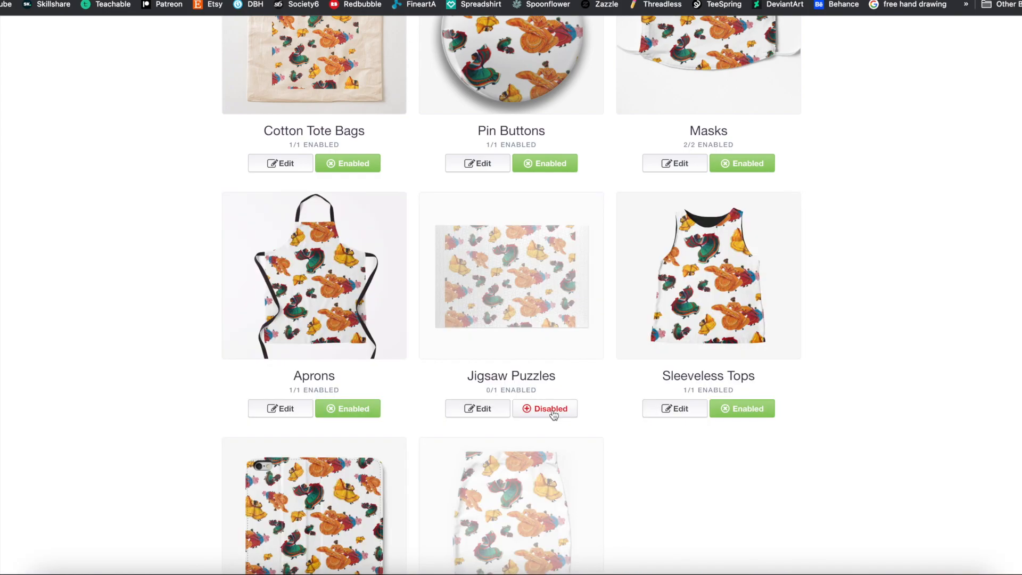
# Enable Jigsaw Puzzles and open their design settings.
pyautogui.click(554, 415)
pyautogui.click(481, 410)
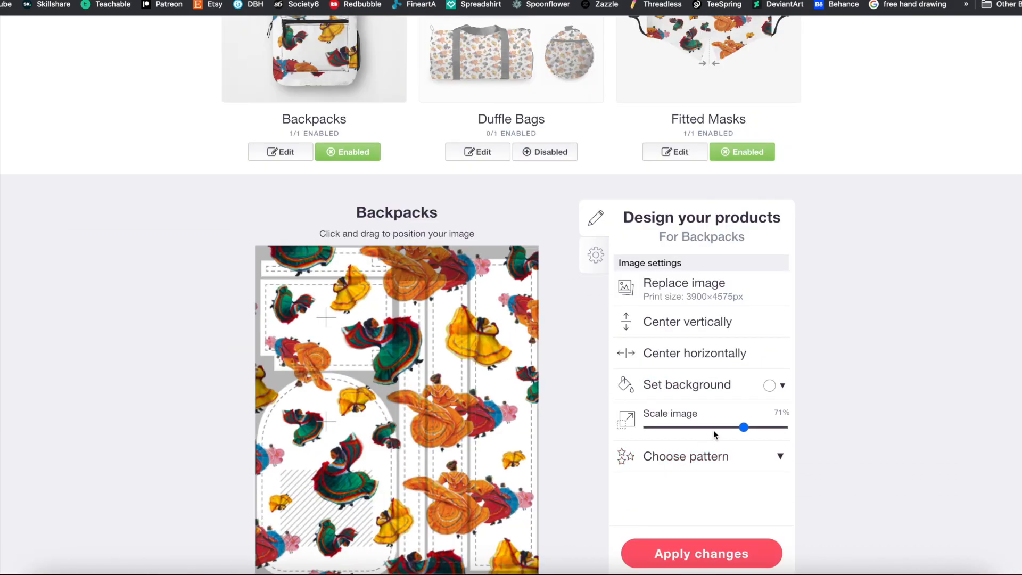
# Repeat the Backpacks image in a regular grid, scale it to 19% and apply the changes.
pyautogui.click(697, 428)
pyautogui.click(719, 446)
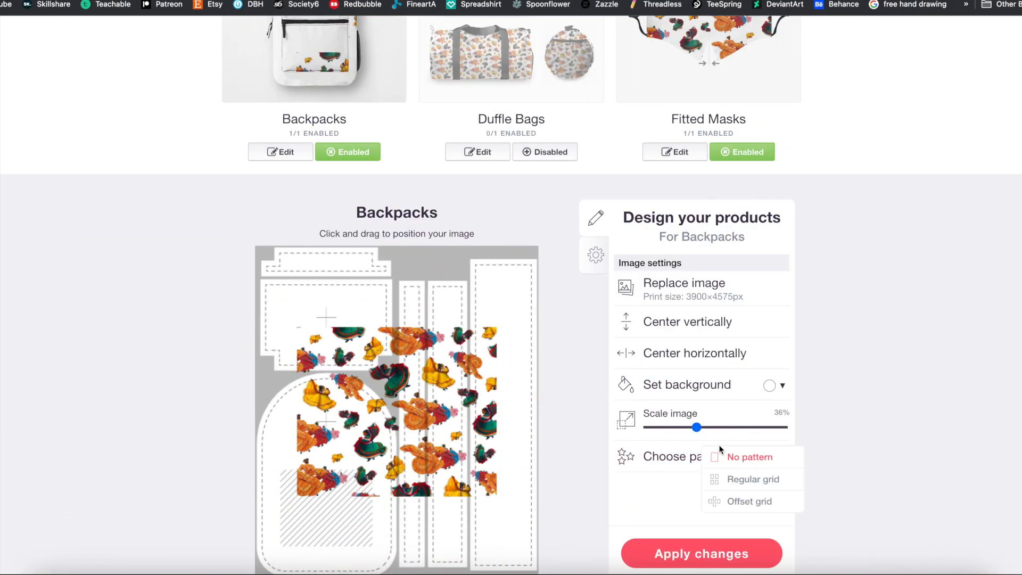
pyautogui.click(732, 478)
pyautogui.click(674, 428)
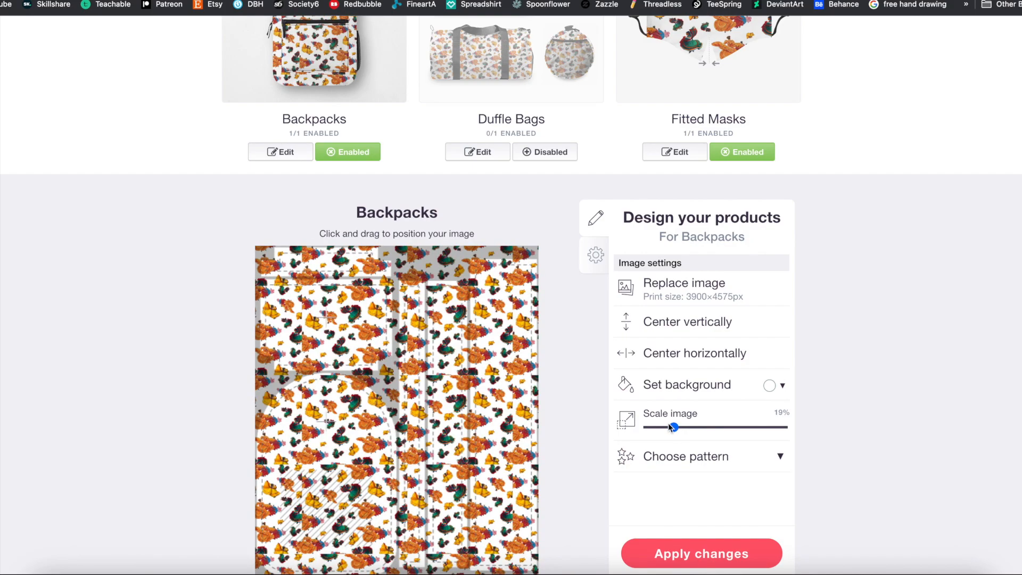
pyautogui.scroll(-1, 688, 539)
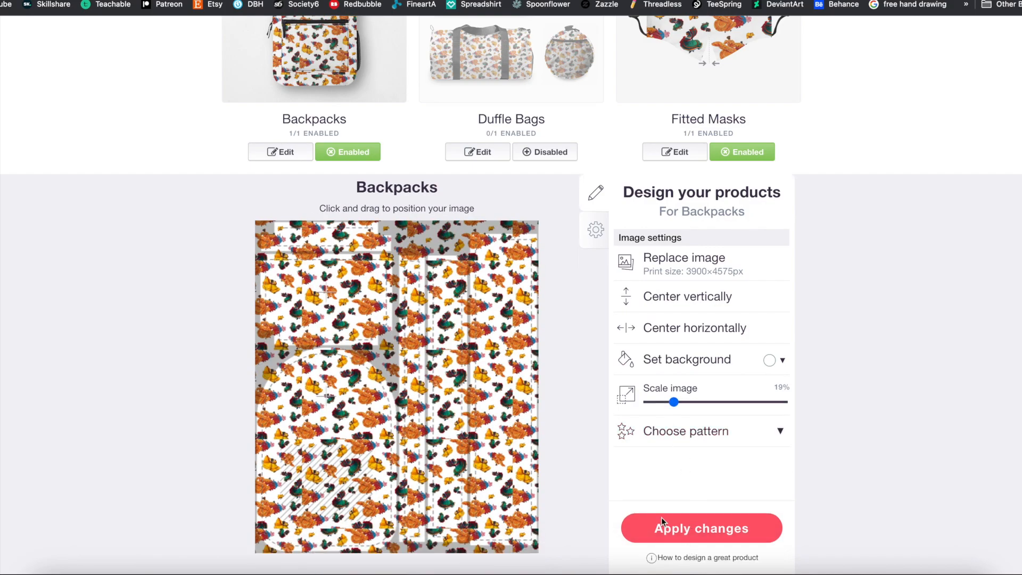
pyautogui.click(661, 519)
# Enable Duffle Bags for the design.
pyautogui.scroll(3, 560, 422)
pyautogui.click(545, 337)
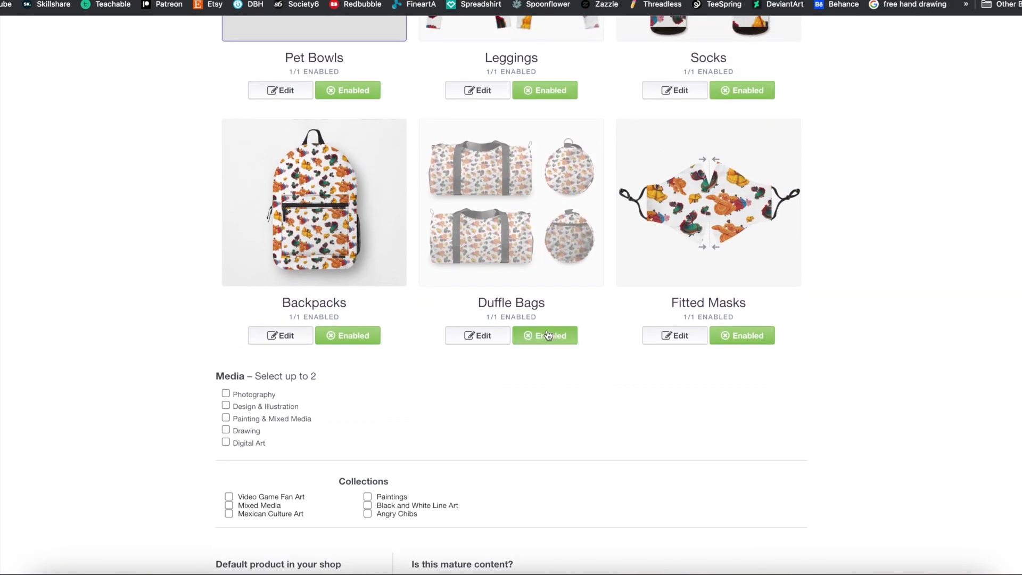
# Set media to Design & Illustration and Painting & Mixed Media, collections to Mexican Culture Art and Paintings, and mature content to No.
pyautogui.scroll(-3, 573, 363)
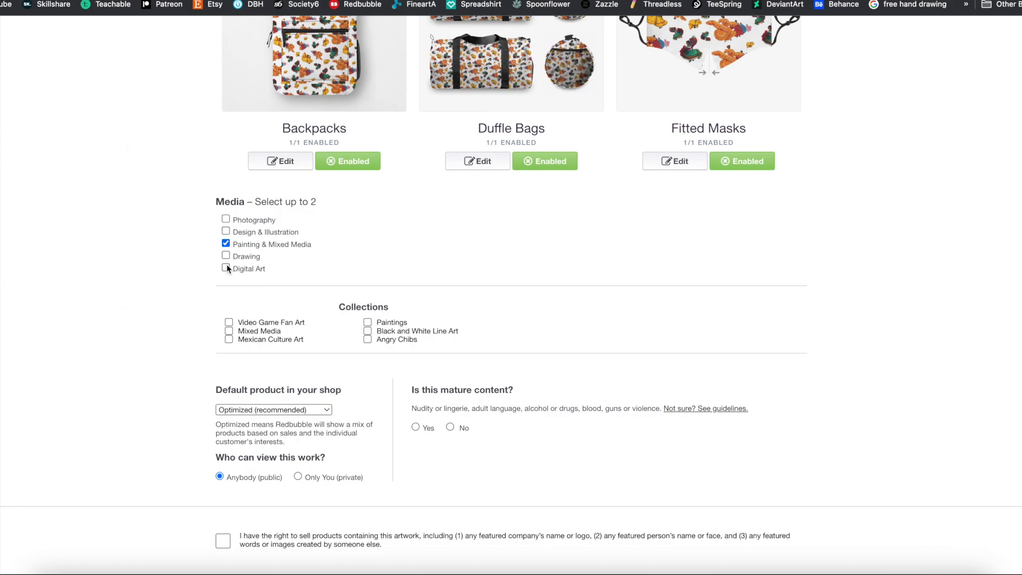
pyautogui.click(226, 231)
pyautogui.scroll(-3, 329, 350)
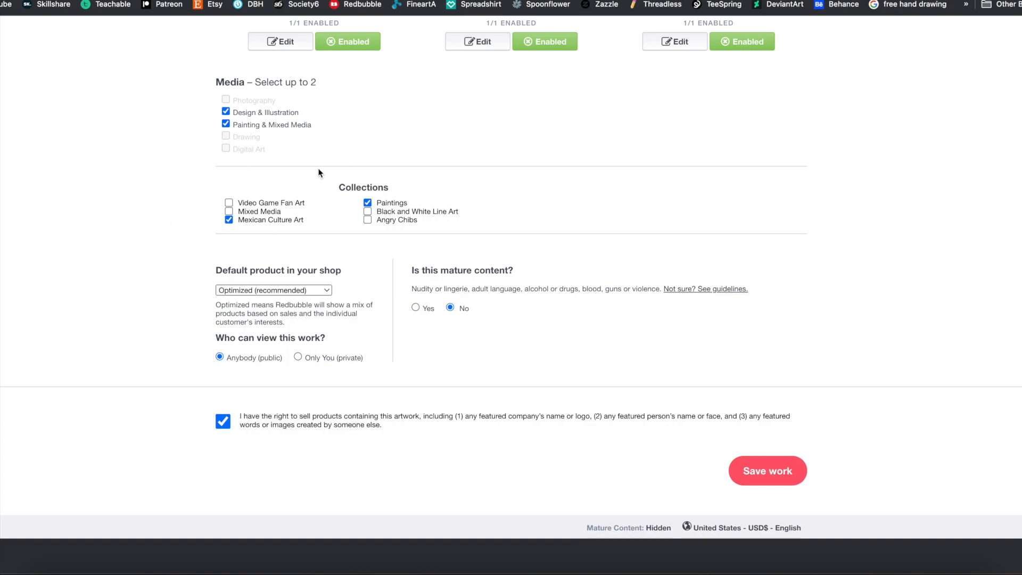
# Confirm the right to sell products with this artwork and save the work.
pyautogui.click(771, 470)
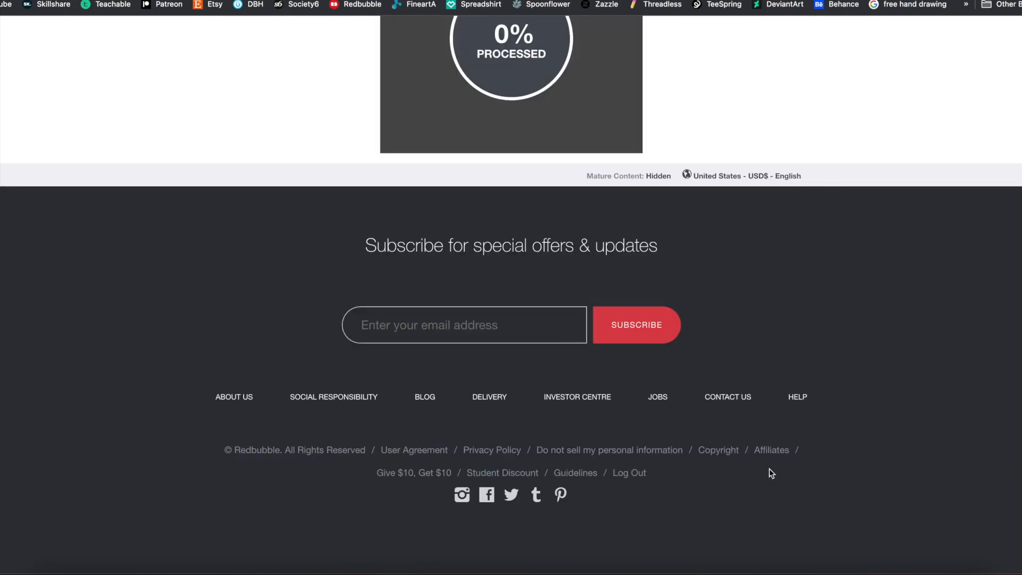
pyautogui.scroll(5, 736, 223)
pyautogui.scroll(-1, 736, 224)
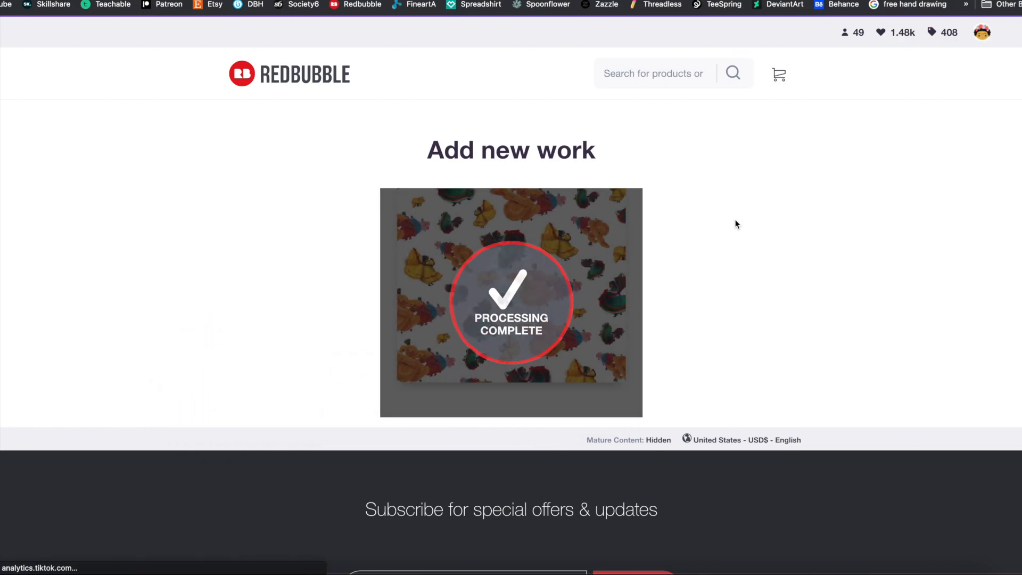
# Review the published pattern's tags, description and product previews on the share page.
pyautogui.scroll(-3, 792, 291)
pyautogui.scroll(-1, 792, 294)
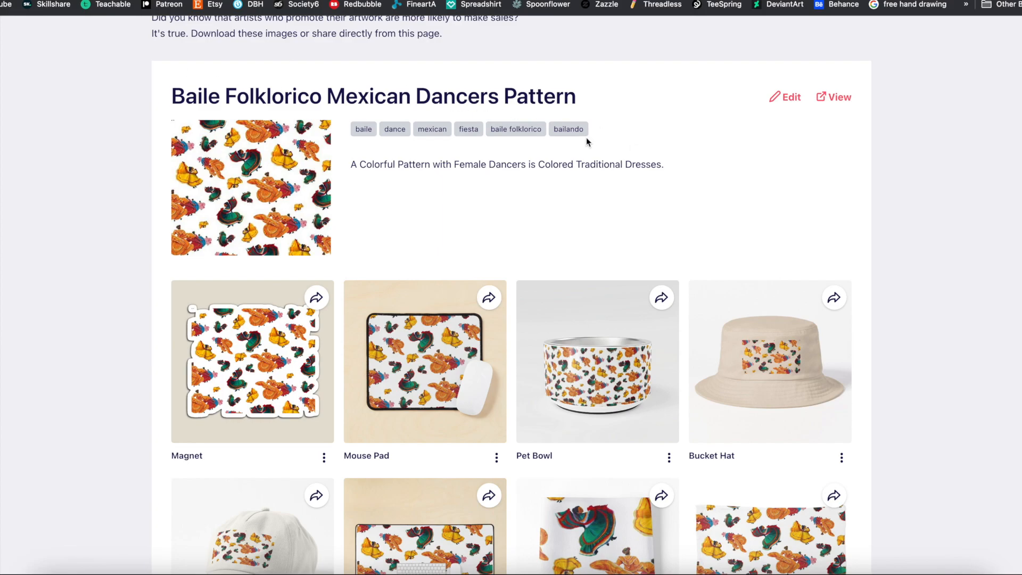
pyautogui.scroll(-6, 866, 327)
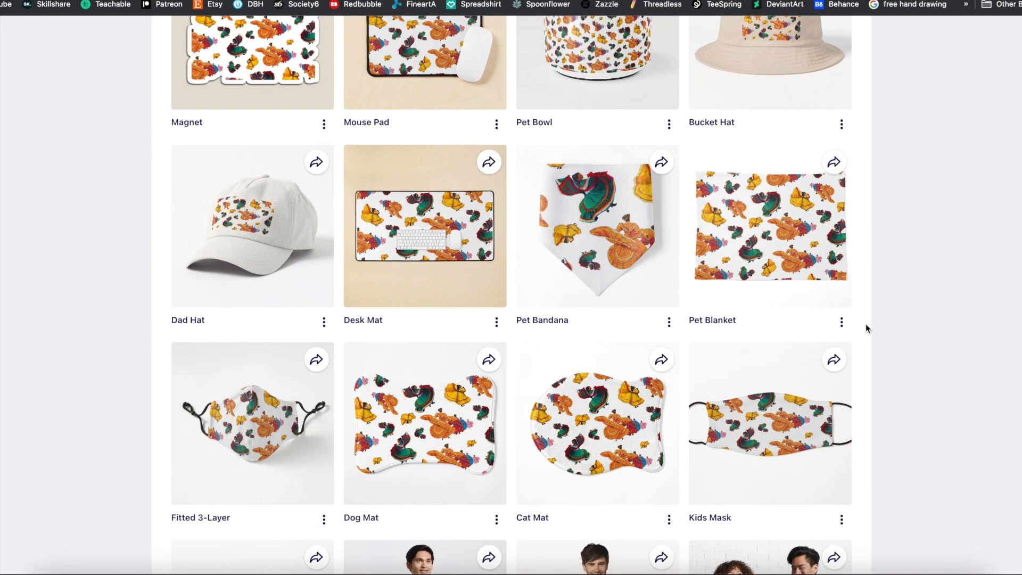
pyautogui.scroll(-6, 866, 324)
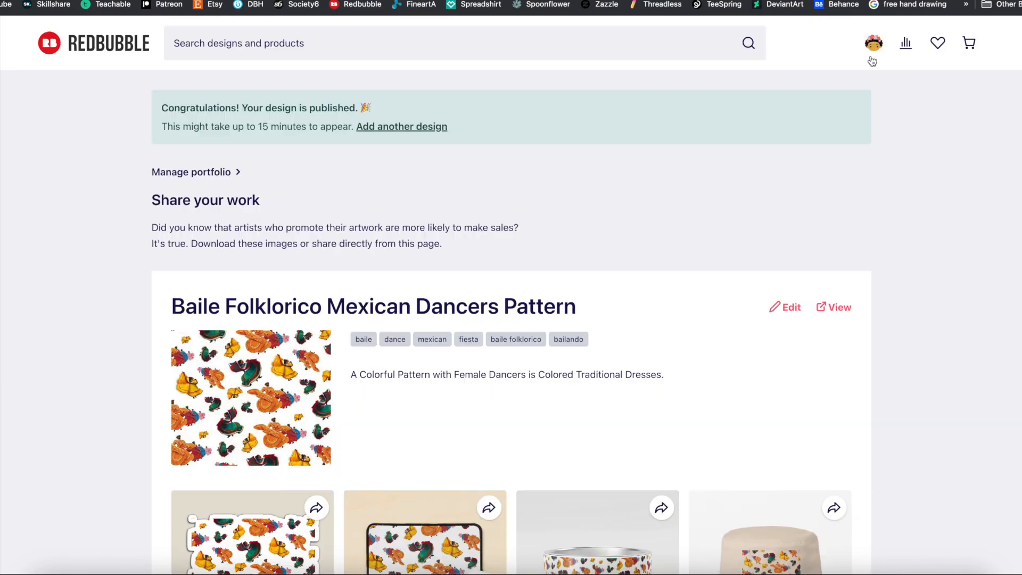
# Go to portfolio management and open the options of the Baile Folklorico Mexican Dancers Pattern.
pyautogui.click(873, 45)
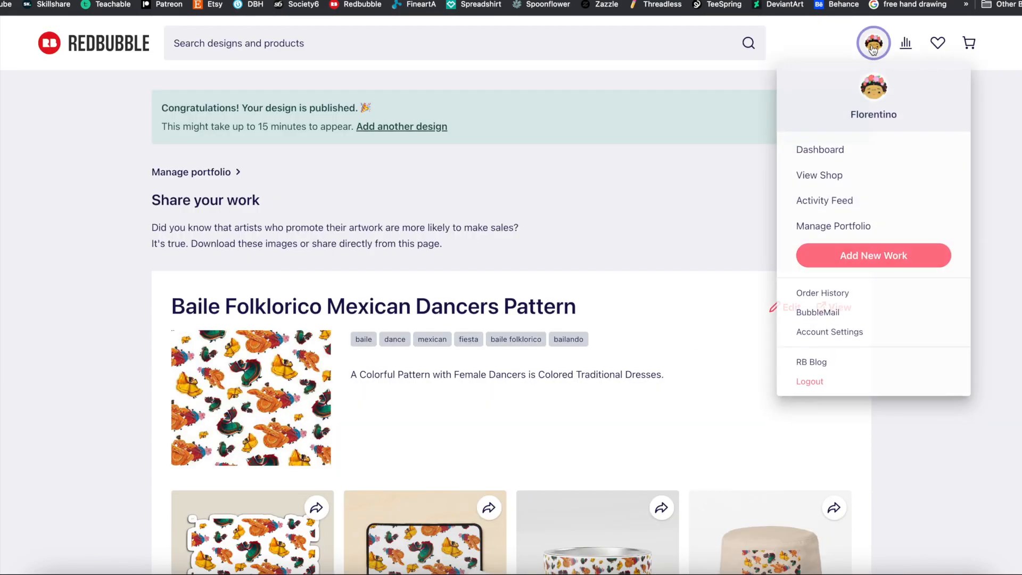
pyautogui.click(831, 229)
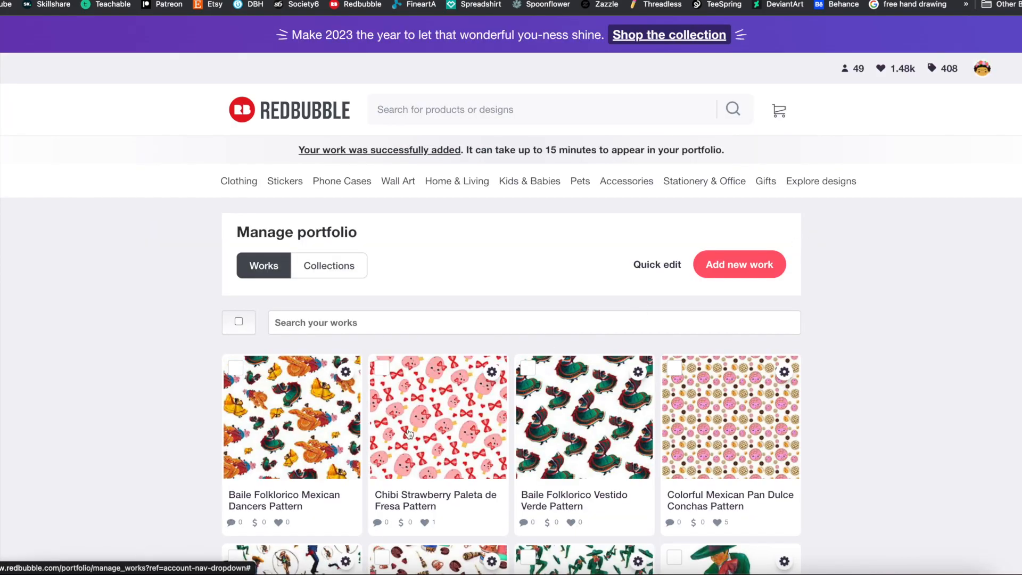
pyautogui.scroll(-2, 409, 434)
pyautogui.scroll(-2, 409, 434)
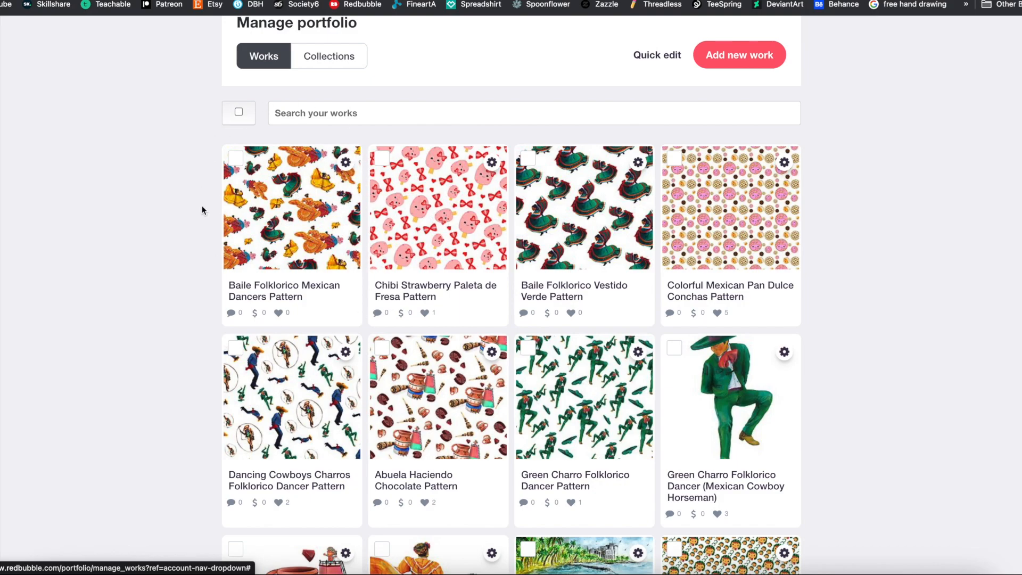
pyautogui.click(345, 166)
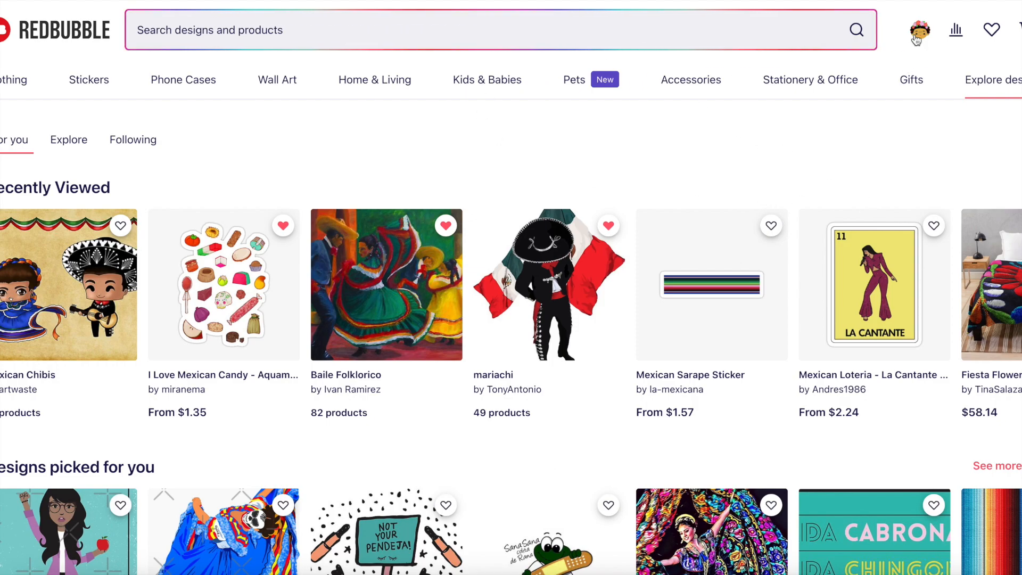
# From the Redbubble home page, open the portfolio manager and browse the uploaded works.
pyautogui.click(921, 32)
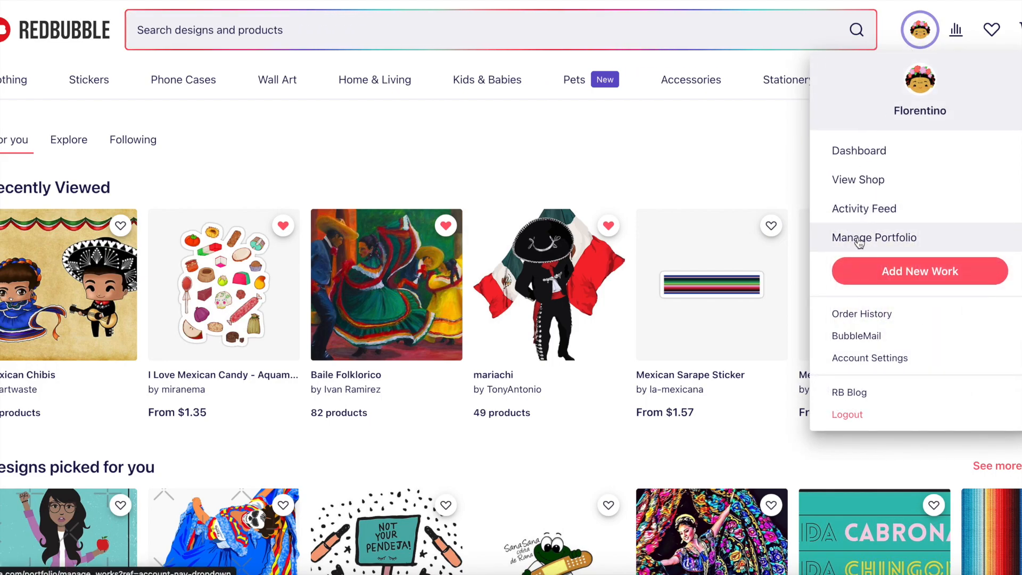
pyautogui.click(859, 242)
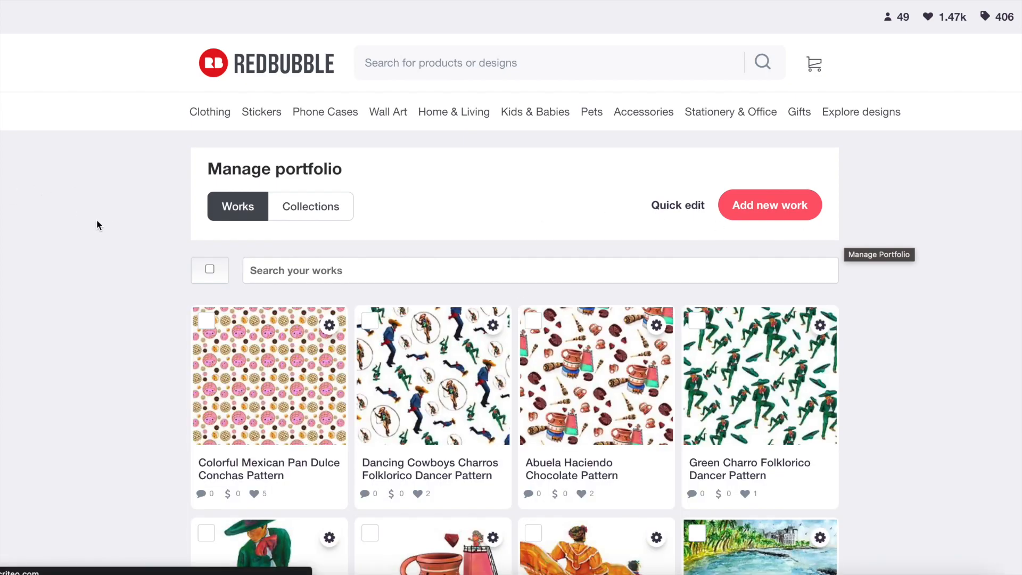
pyautogui.scroll(-3, 104, 226)
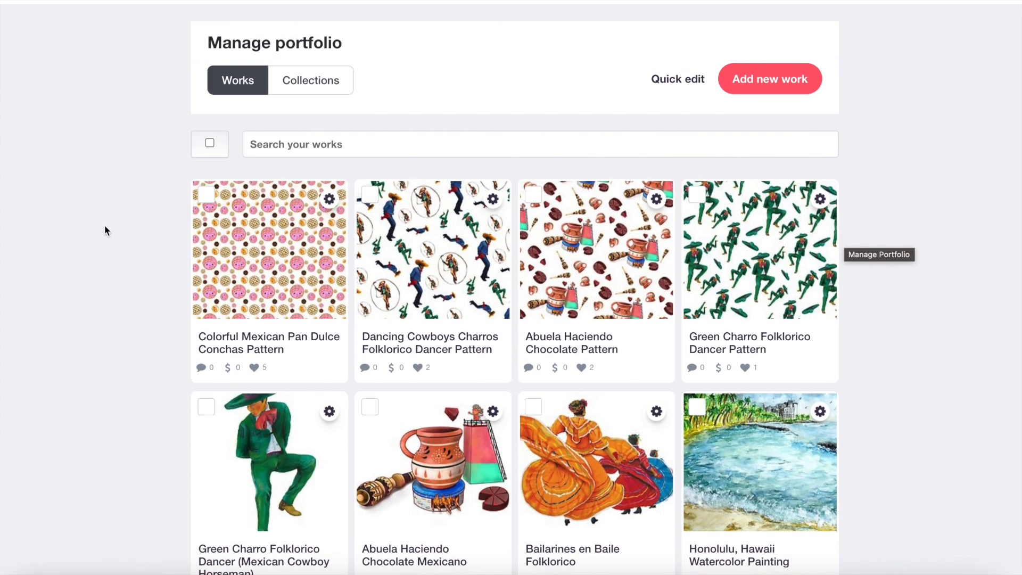
pyautogui.scroll(-3, 101, 224)
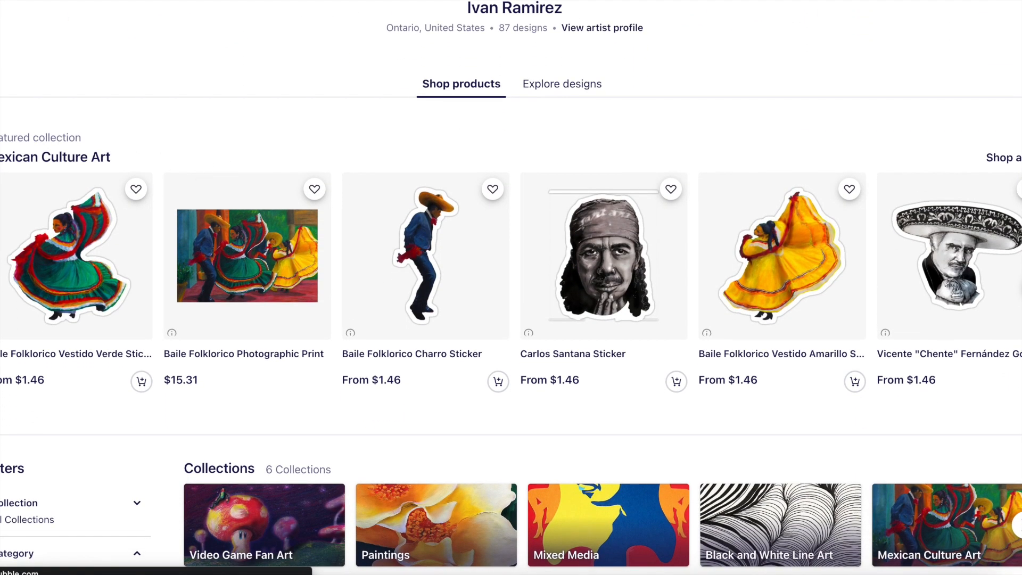
# Browse the artist shop's featured collection, collections list and products for sale.
pyautogui.scroll(-5, 511, 287)
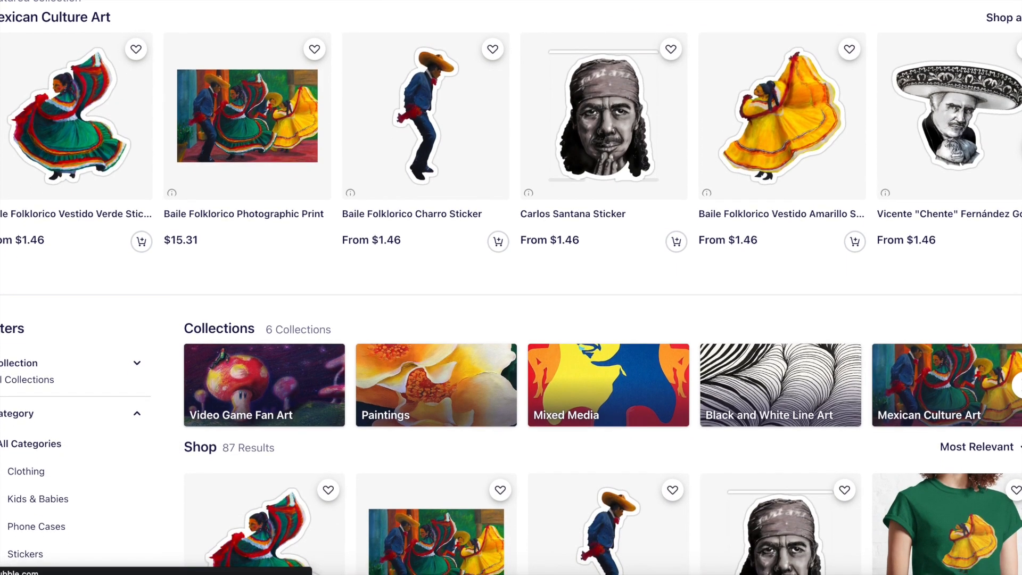
pyautogui.scroll(-2, 511, 287)
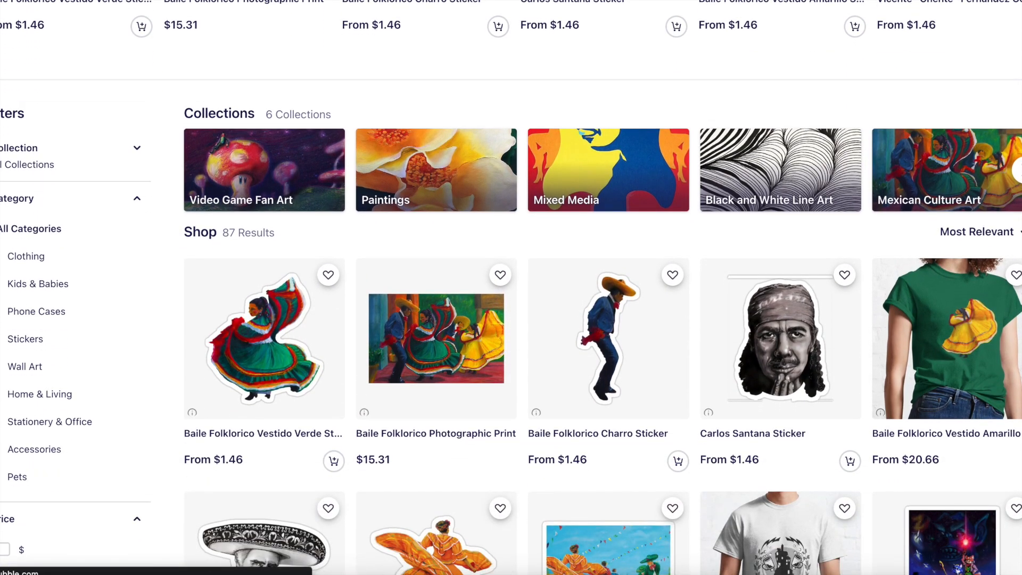
pyautogui.scroll(-2, 17, 231)
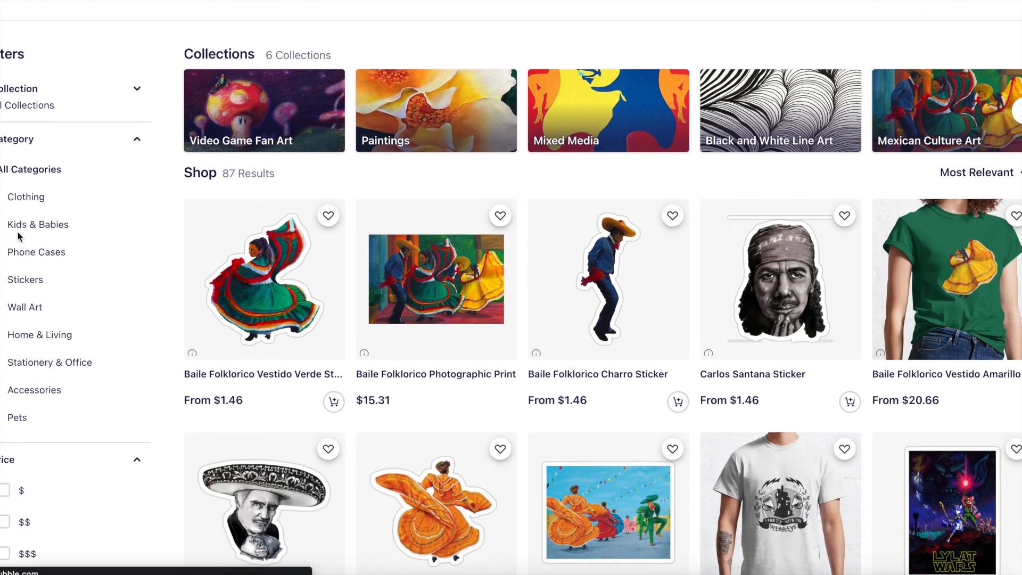
pyautogui.scroll(1, 18, 234)
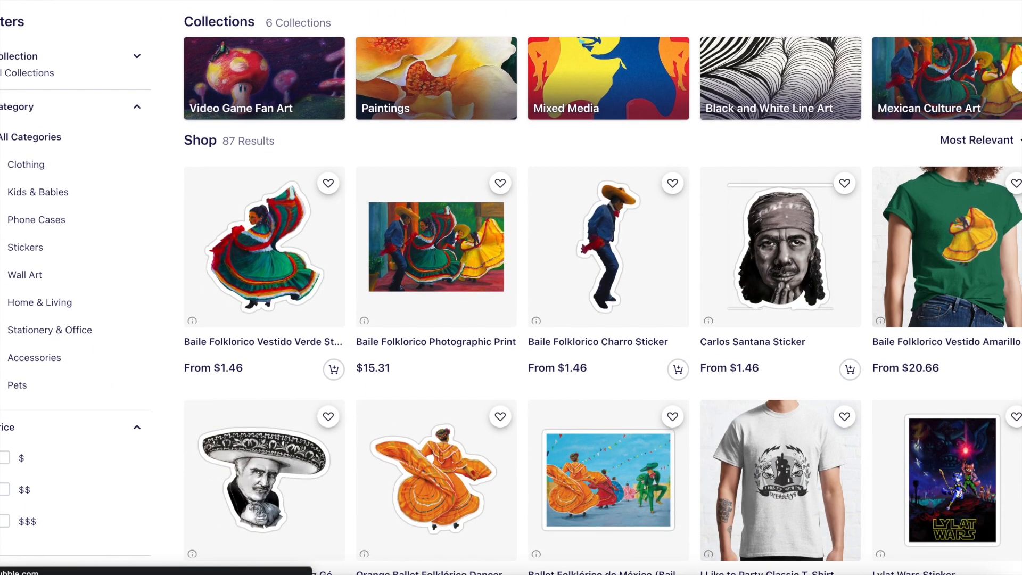